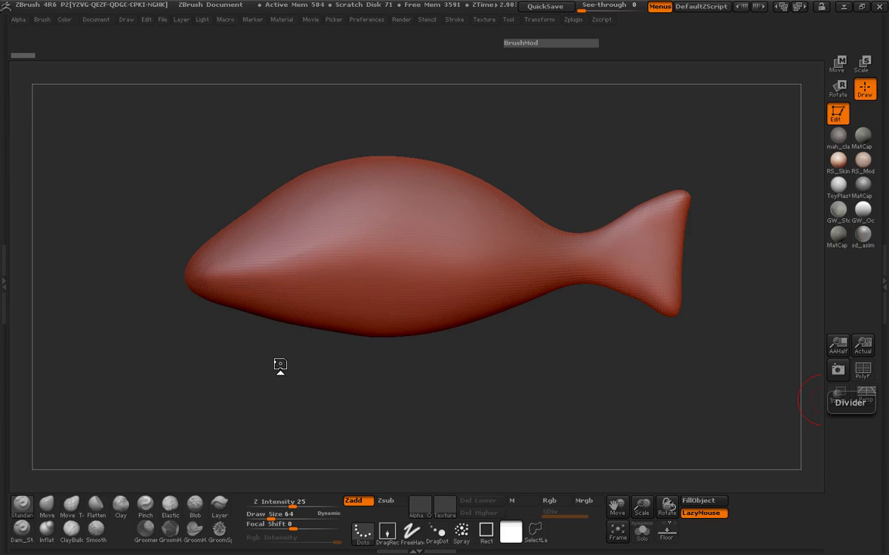
Load sheepshead.jpg from the Fish 3 project folder into Spotlight as the reference image, with the Texture palette opened
{"action": "left_click_drag", "start_coordinate": [325, 378], "coordinate": [322, 378]}
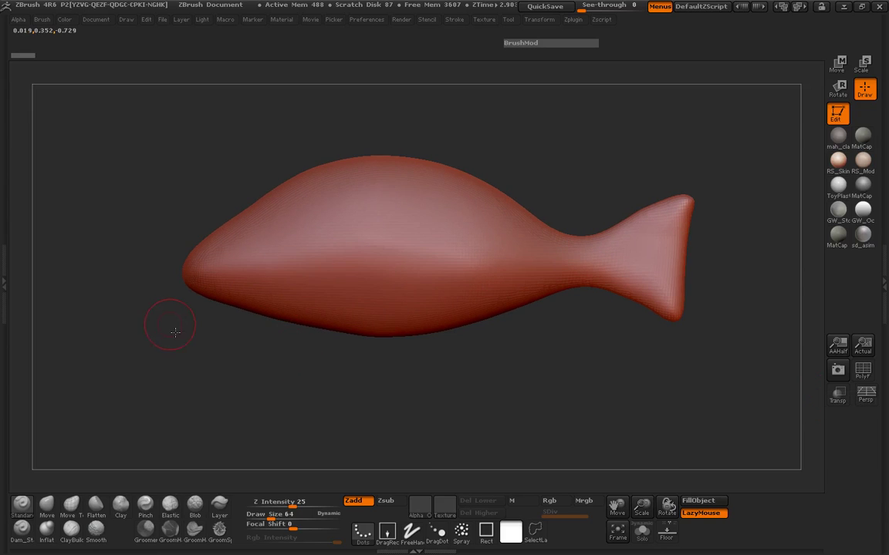
{"action": "left_click_drag", "start_coordinate": [175, 332], "coordinate": [155, 348], "text": "alt"}
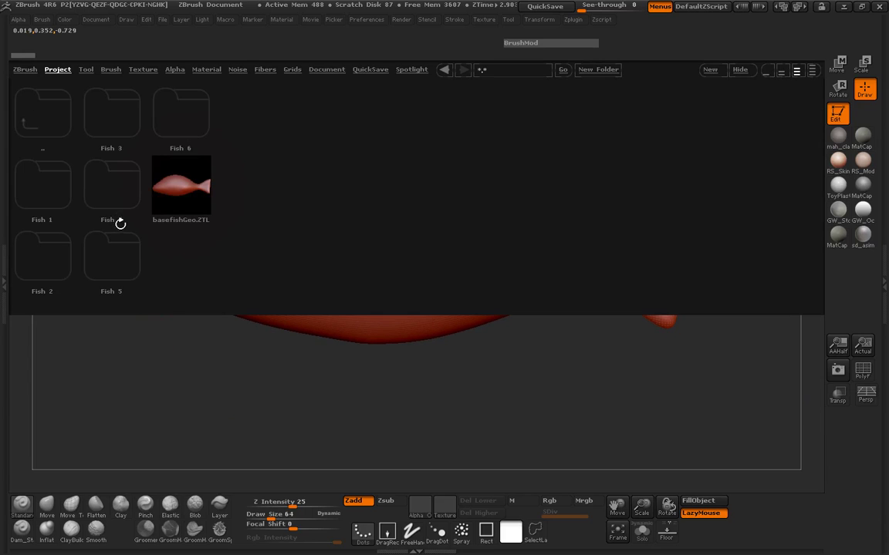
{"action": "double_click", "coordinate": [106, 123]}
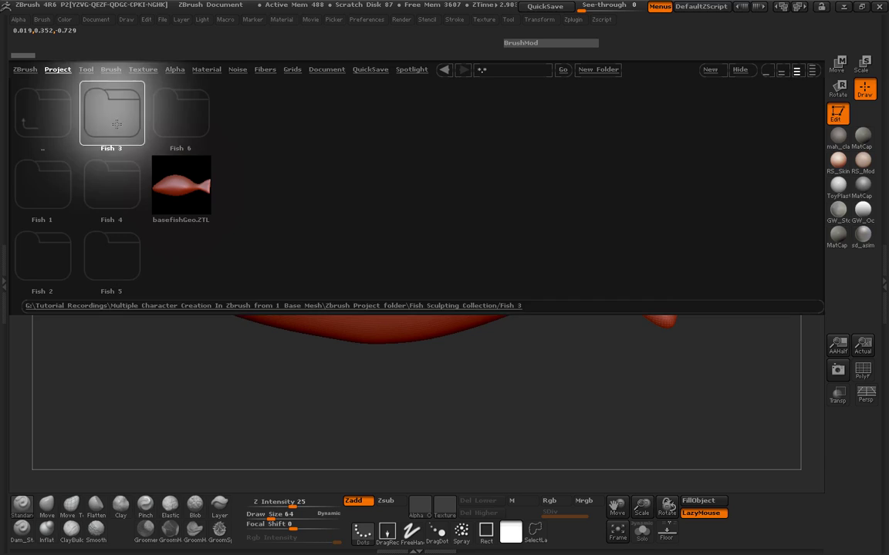
{"action": "left_click", "coordinate": [7, 253]}
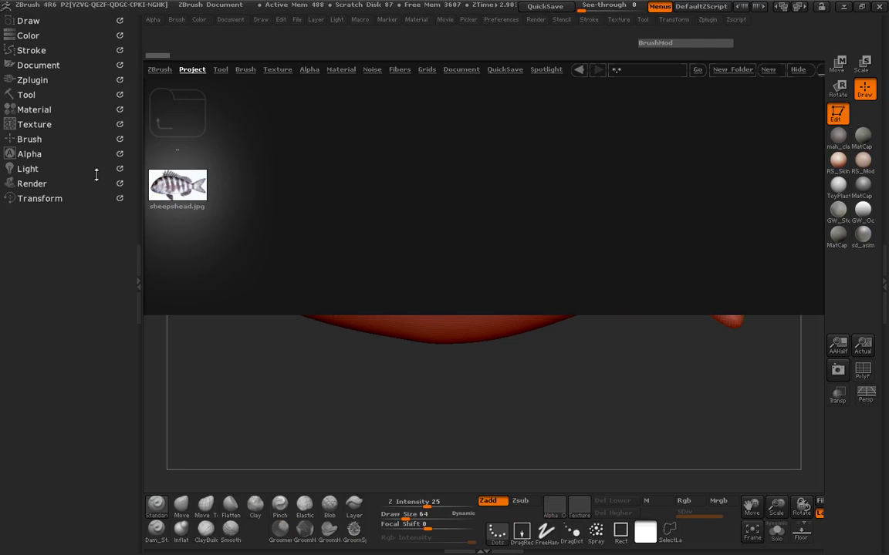
{"action": "left_click", "coordinate": [37, 126]}
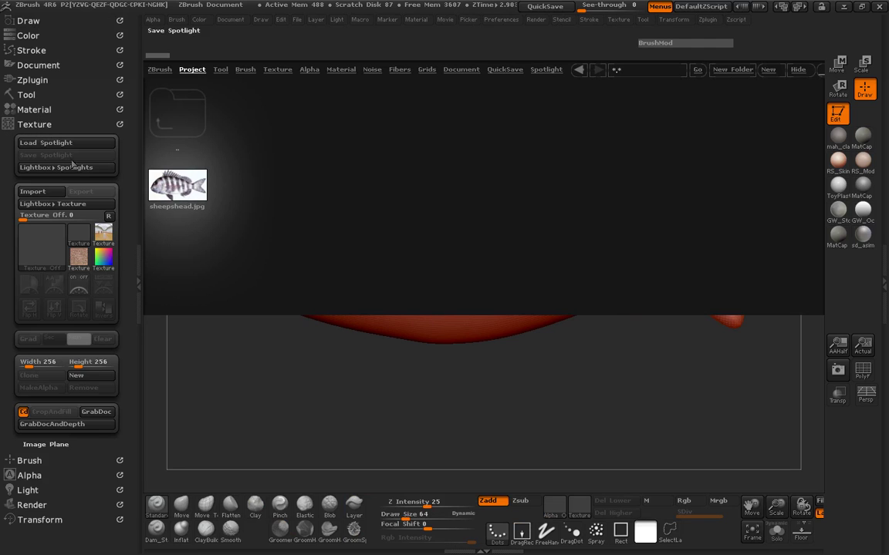
{"action": "scroll", "coordinate": [61, 196], "scroll_direction": "down", "scroll_amount": 1}
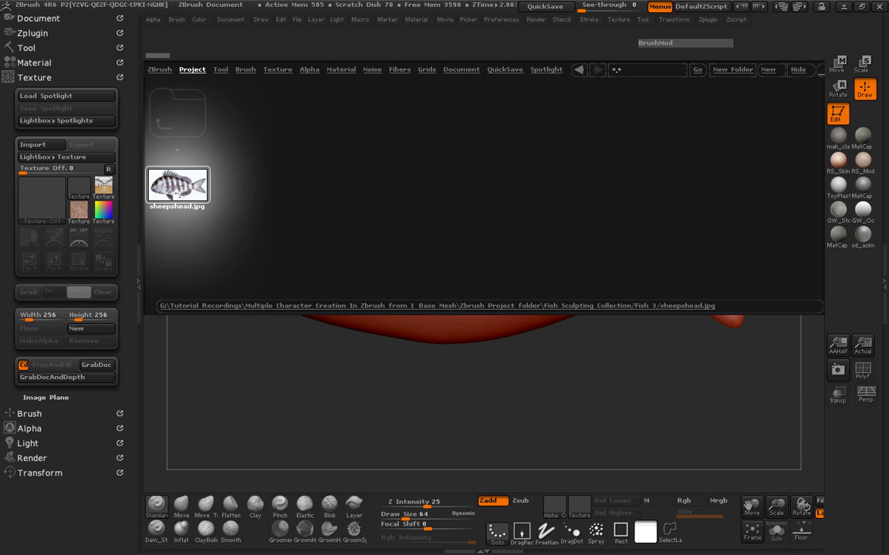
{"action": "double_click", "coordinate": [177, 189]}
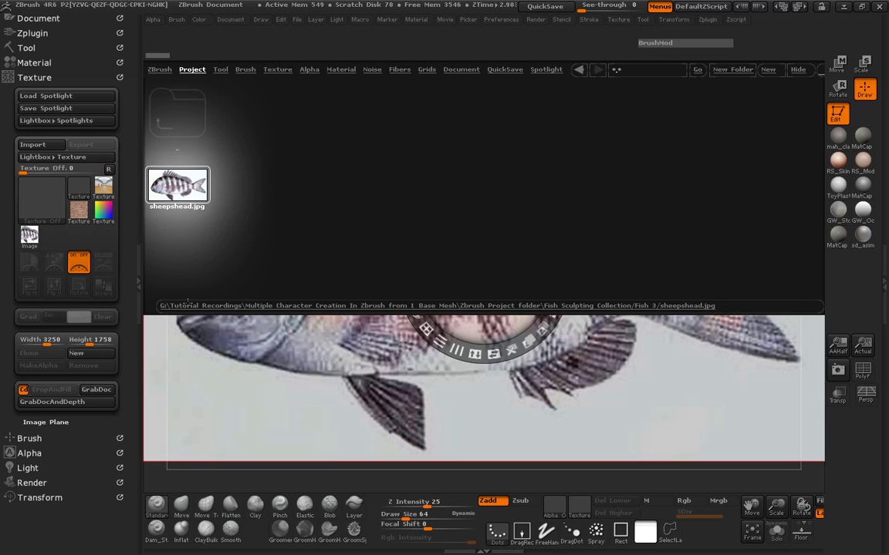
Save the Spotlight setup as SheepheadSpotlight in the Fish 3 folder
{"action": "left_click", "coordinate": [65, 108]}
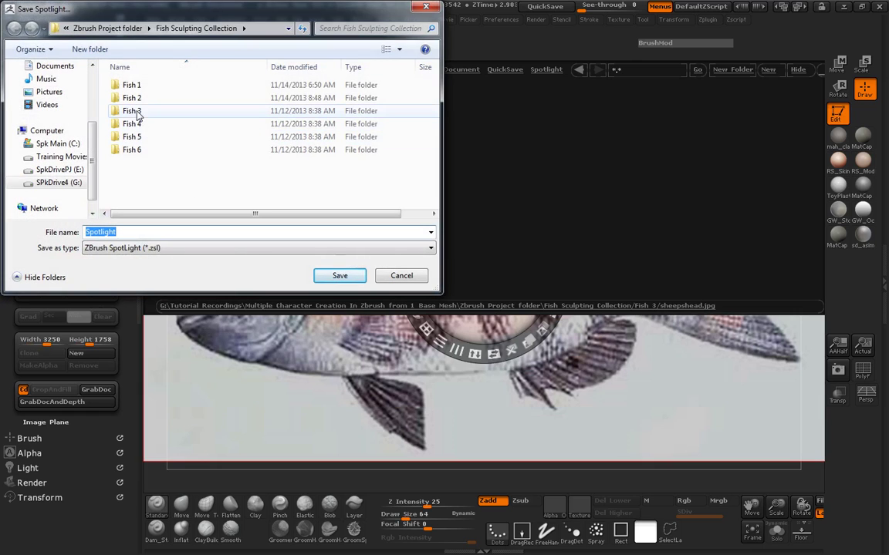
{"action": "double_click", "coordinate": [133, 111]}
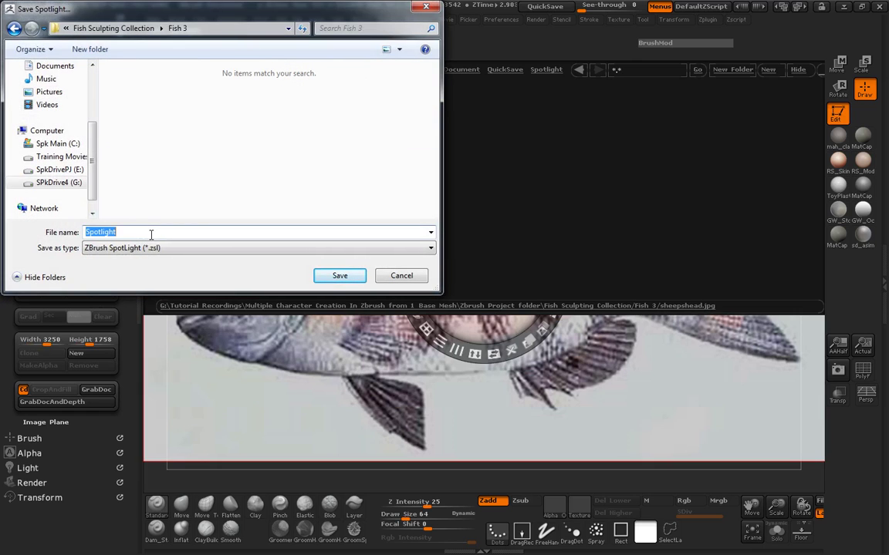
{"action": "type", "text": "Sheep"}
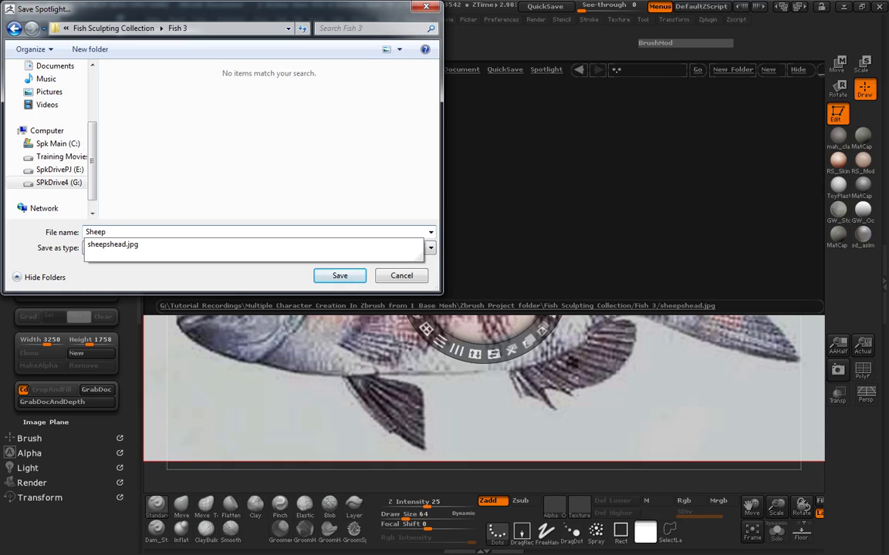
{"action": "type", "text": "headSpo"}
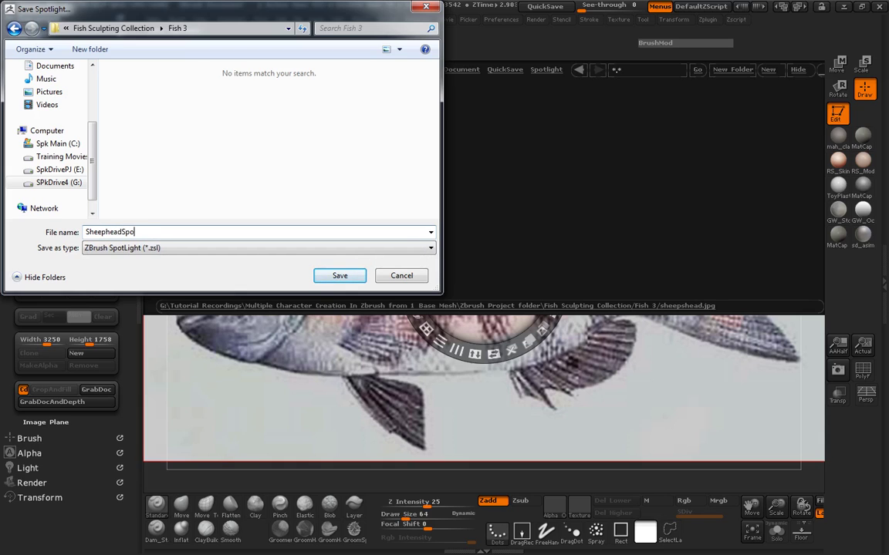
{"action": "type", "text": "tlight"}
{"action": "key", "text": "Return"}
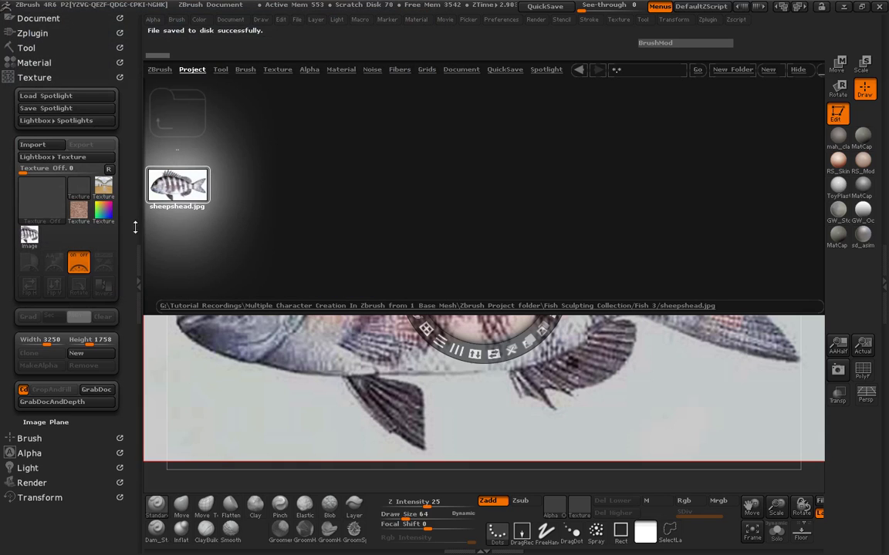
Lower the opacity of the sheepshead reference until the model shows through, leave Spotlight editing and position the model under the image
{"action": "key", "text": "comma"}
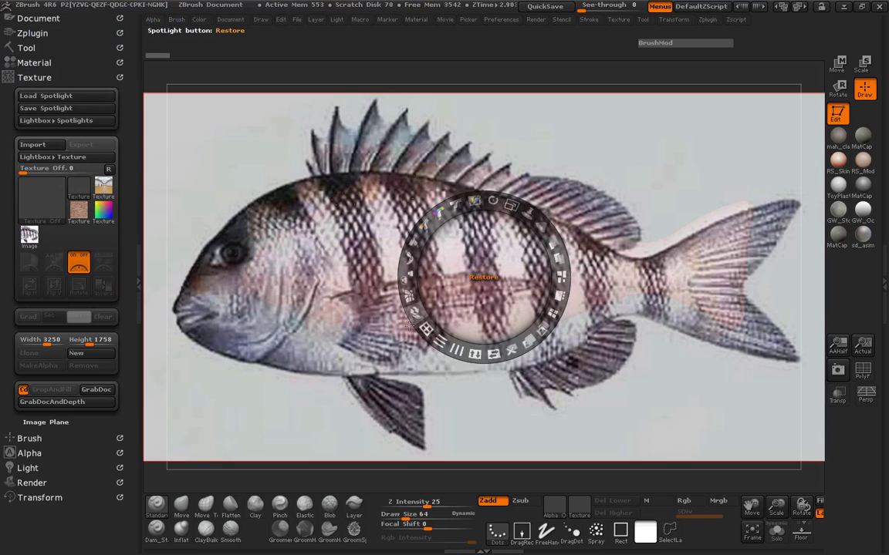
{"action": "left_click", "coordinate": [144, 267]}
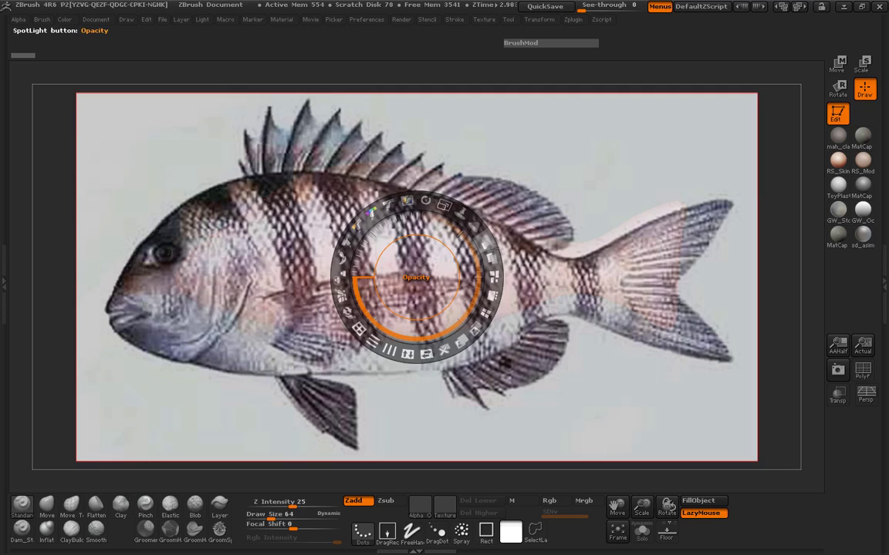
{"action": "left_click_drag", "start_coordinate": [485, 247], "coordinate": [436, 226]}
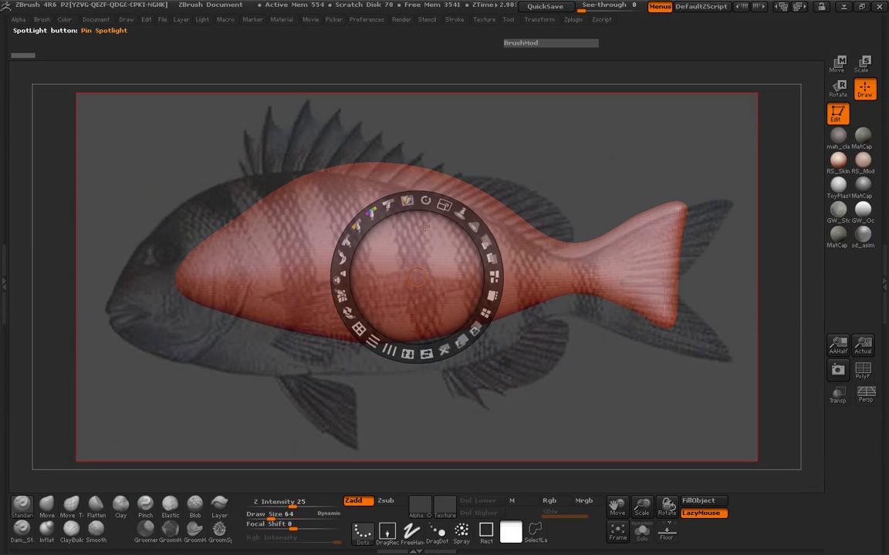
{"action": "key", "text": "z"}
{"action": "left_click_drag", "start_coordinate": [554, 163], "coordinate": [742, 133], "text": "alt"}
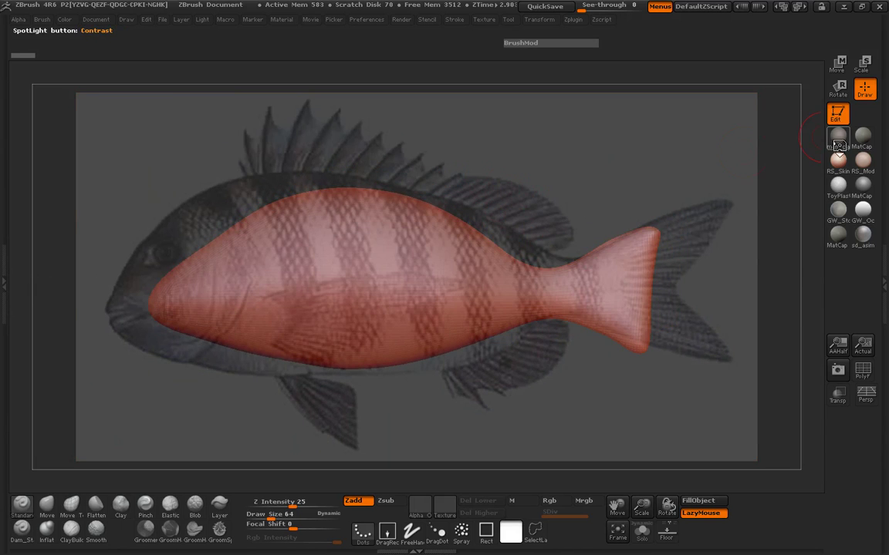
Switch to the mah_cla material, set the draw size to 310 and scale the fish to fit the reference's length
{"action": "left_click", "coordinate": [838, 143]}
{"action": "key", "text": "space"}
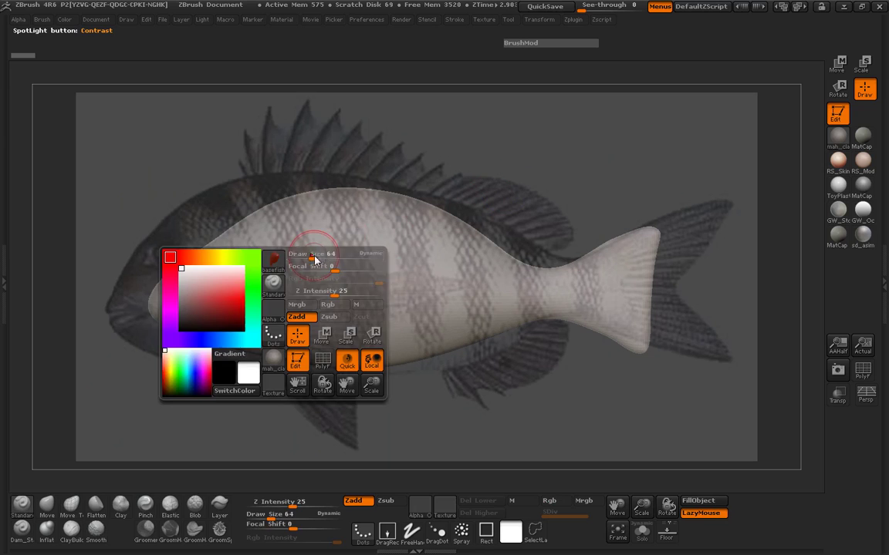
{"action": "left_click_drag", "start_coordinate": [314, 259], "coordinate": [348, 257]}
{"action": "right_click_drag", "start_coordinate": [465, 217], "coordinate": [522, 204], "text": "ctrl"}
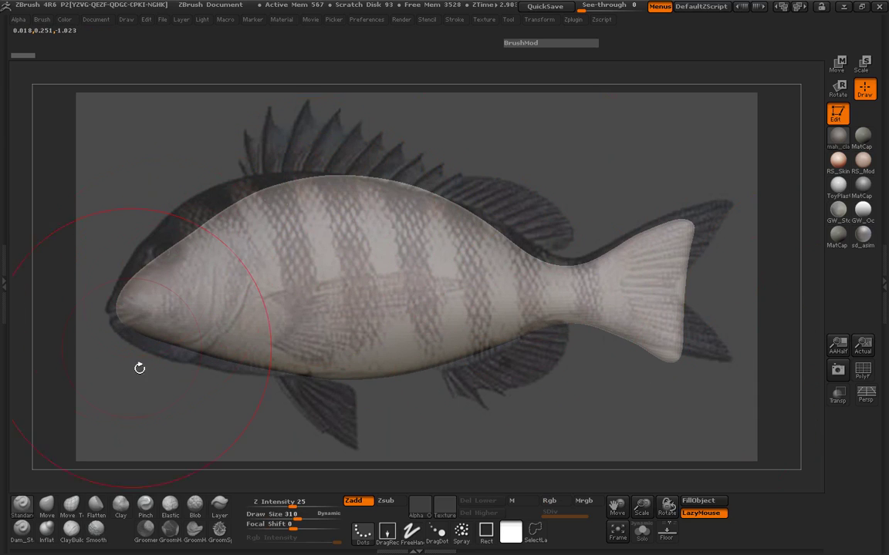
Pull the top of the head and the back out to the reference outline with the Move Topological brush
{"action": "left_click", "coordinate": [74, 509]}
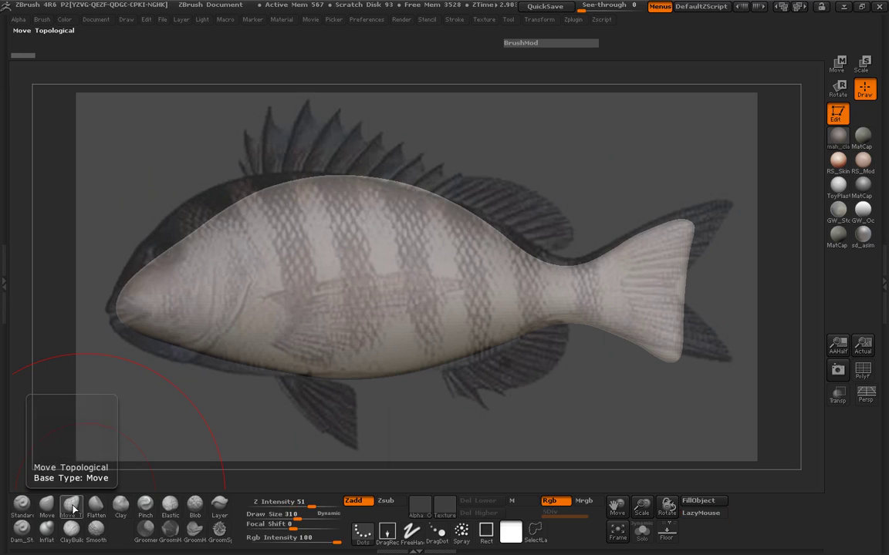
{"action": "key", "text": "space"}
{"action": "mouse_move", "coordinate": [211, 236]}
{"action": "left_mouse_down"}
{"action": "mouse_move", "coordinate": [233, 238]}
{"action": "mouse_move", "coordinate": [198, 219]}
{"action": "left_mouse_up"}
{"action": "left_click_drag", "start_coordinate": [224, 223], "coordinate": [225, 217]}
{"action": "left_click_drag", "start_coordinate": [268, 221], "coordinate": [270, 217]}
{"action": "key", "text": "space"}
{"action": "left_click_drag", "start_coordinate": [416, 215], "coordinate": [411, 215]}
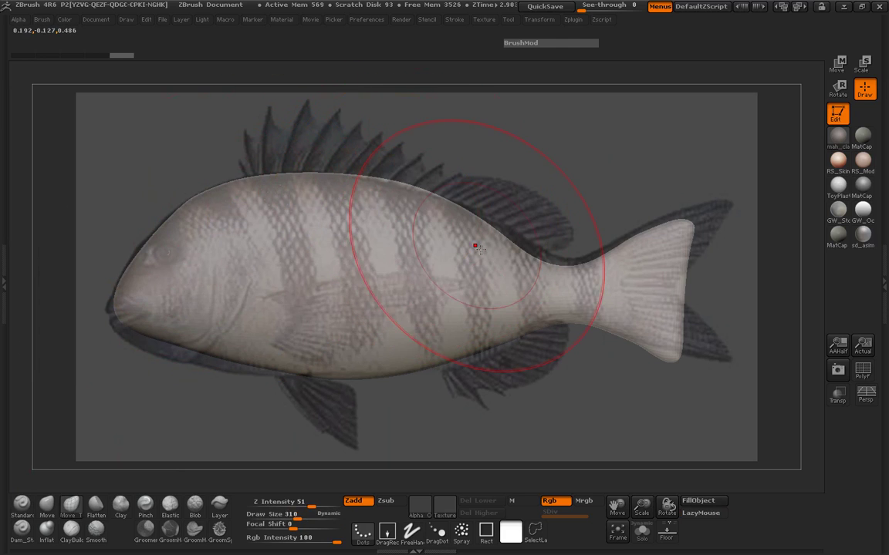
{"action": "left_click_drag", "start_coordinate": [479, 249], "coordinate": [482, 243]}
Shape the tail fin into the reference's fork with draw size 179, extending both tips and pushing in the notch
{"action": "key", "text": "space"}
{"action": "mouse_move", "coordinate": [591, 268]}
{"action": "left_mouse_down"}
{"action": "mouse_move", "coordinate": [575, 268]}
{"action": "mouse_move", "coordinate": [602, 262]}
{"action": "left_mouse_up"}
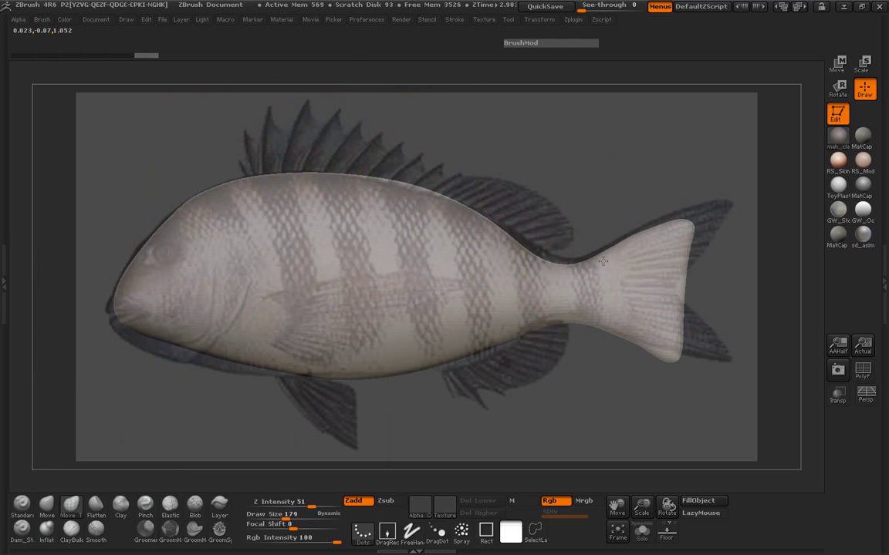
{"action": "left_click_drag", "start_coordinate": [685, 239], "coordinate": [719, 218]}
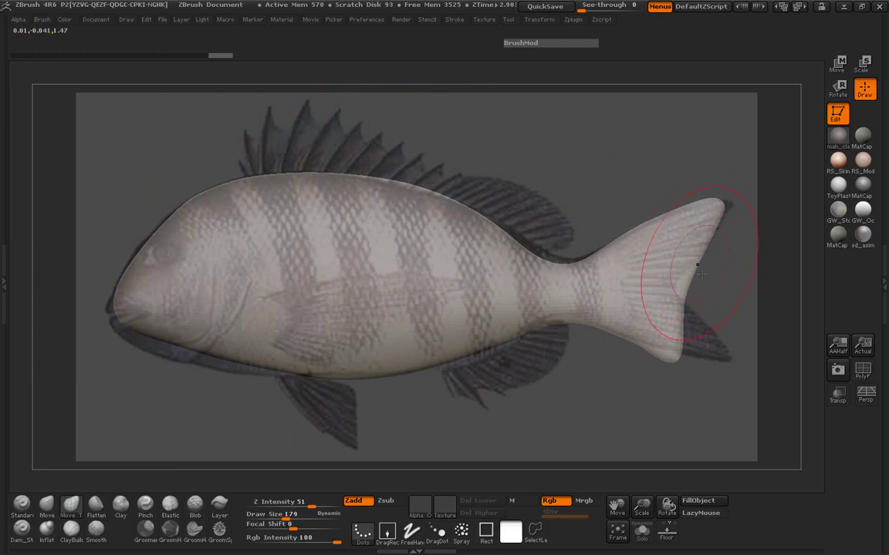
{"action": "left_click_drag", "start_coordinate": [697, 276], "coordinate": [682, 279]}
{"action": "left_click_drag", "start_coordinate": [669, 321], "coordinate": [728, 369]}
{"action": "left_click_drag", "start_coordinate": [693, 304], "coordinate": [682, 298]}
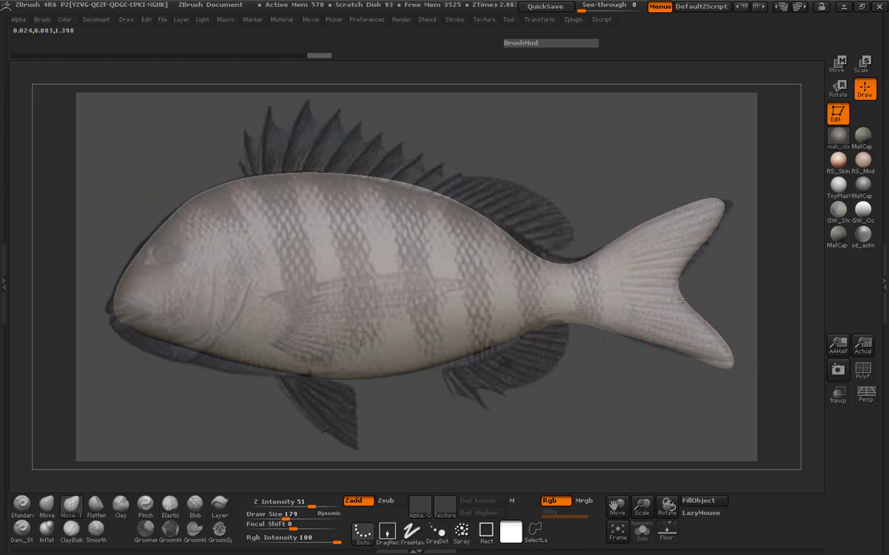
{"action": "key", "text": "space"}
{"action": "left_click_drag", "start_coordinate": [698, 264], "coordinate": [689, 264]}
{"action": "left_click_drag", "start_coordinate": [683, 290], "coordinate": [686, 290]}
{"action": "left_click_drag", "start_coordinate": [718, 216], "coordinate": [730, 209]}
Pull the upper edge of the tail base and the rear back to match the reference outline
{"action": "left_click_drag", "start_coordinate": [574, 270], "coordinate": [548, 260]}
{"action": "left_click_drag", "start_coordinate": [534, 254], "coordinate": [532, 248]}
{"action": "mouse_move", "coordinate": [520, 246]}
{"action": "left_mouse_down"}
{"action": "mouse_move", "coordinate": [540, 254]}
{"action": "mouse_move", "coordinate": [452, 207]}
{"action": "left_mouse_up"}
Fit the belly and lower jaw to the reference outline with draw size 210, and nudge the forehead outward
{"action": "key", "text": "space"}
{"action": "left_click_drag", "start_coordinate": [292, 347], "coordinate": [298, 346]}
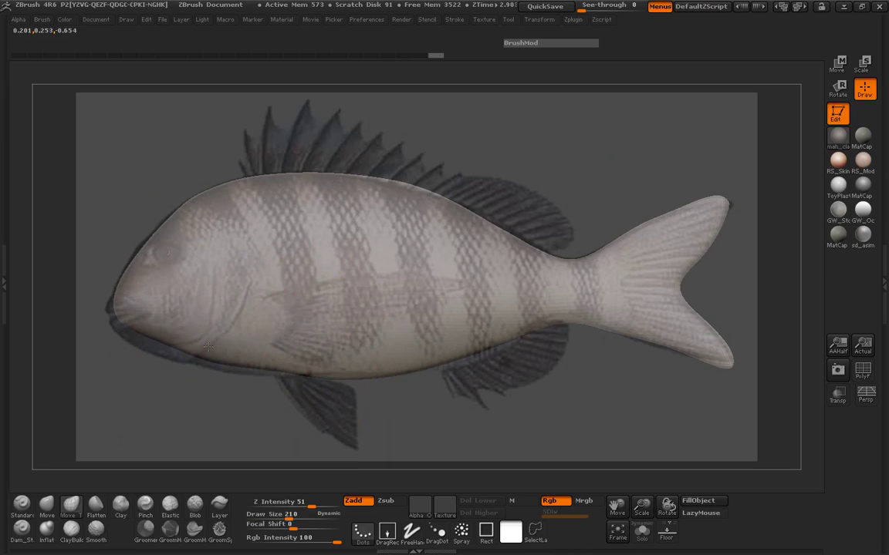
{"action": "left_click_drag", "start_coordinate": [209, 356], "coordinate": [246, 370]}
{"action": "left_click_drag", "start_coordinate": [275, 369], "coordinate": [330, 376]}
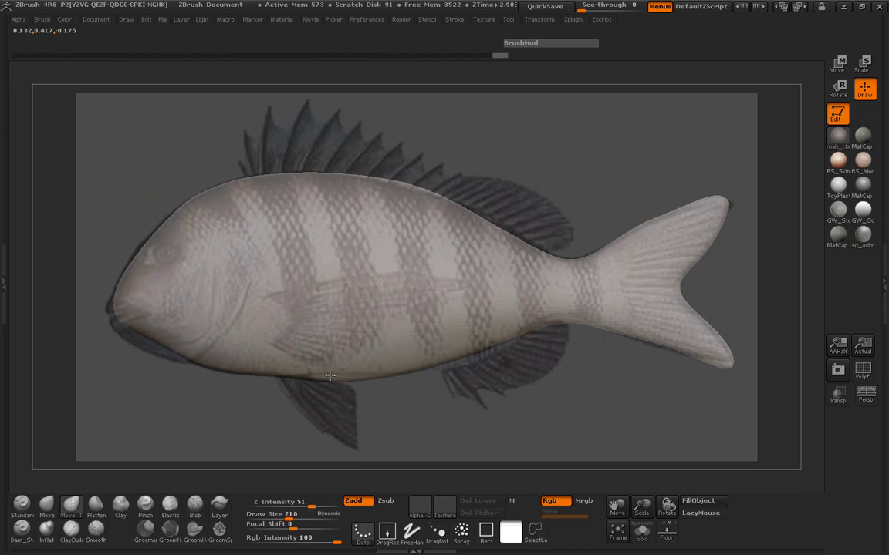
{"action": "left_click_drag", "start_coordinate": [450, 350], "coordinate": [425, 368]}
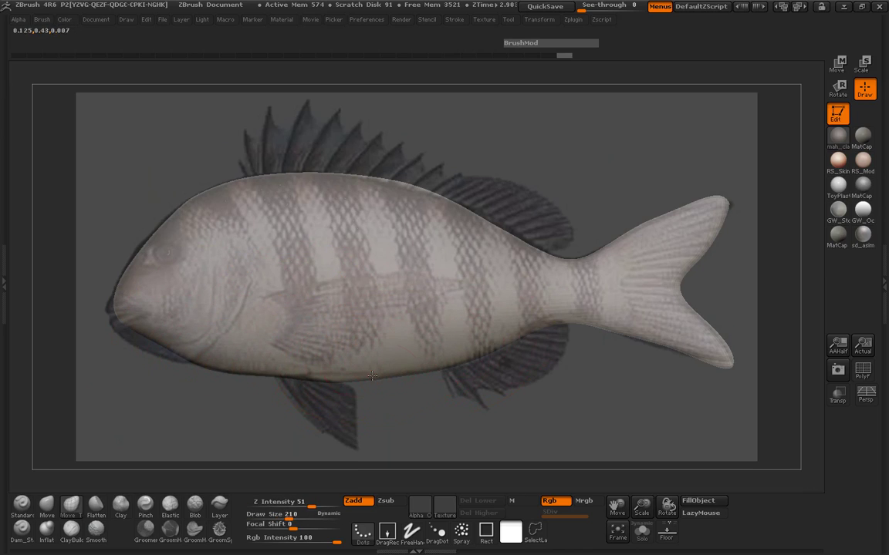
{"action": "left_click_drag", "start_coordinate": [347, 378], "coordinate": [322, 372]}
{"action": "left_click_drag", "start_coordinate": [176, 340], "coordinate": [155, 349]}
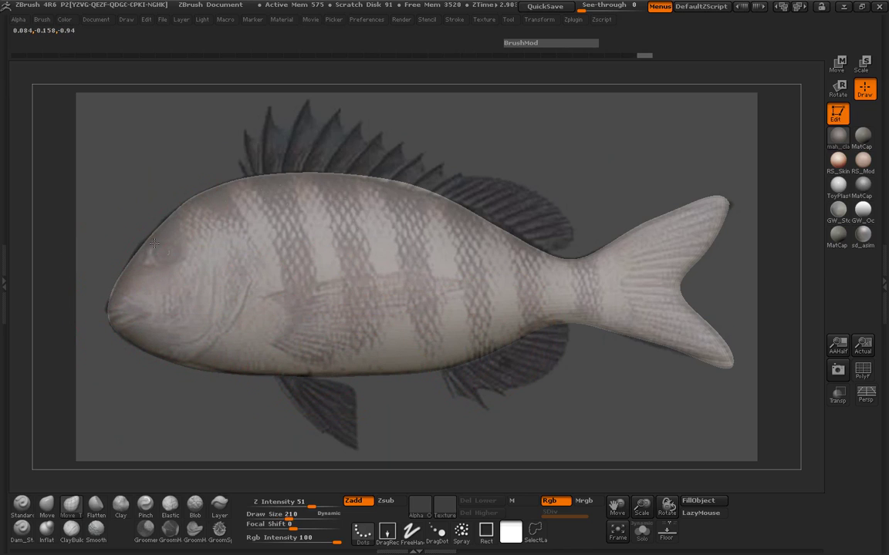
{"action": "left_click_drag", "start_coordinate": [150, 243], "coordinate": [149, 242]}
{"action": "left_click_drag", "start_coordinate": [160, 252], "coordinate": [155, 248]}
{"action": "key", "text": "space"}
{"action": "left_click", "coordinate": [138, 272]}
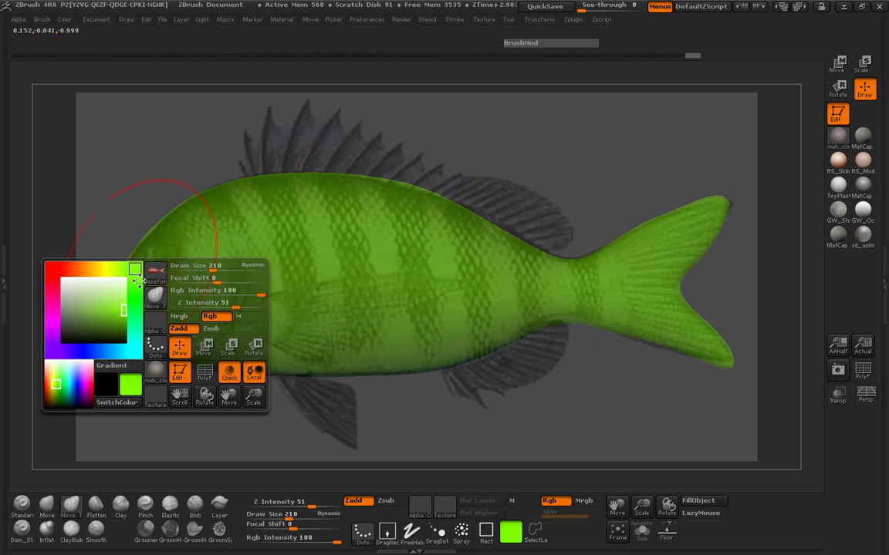
{"action": "left_click", "coordinate": [82, 287]}
{"action": "left_click_drag", "start_coordinate": [85, 291], "coordinate": [62, 278]}
Set the draw size to 151 and reshape the fish's body from other viewing angles with the Move Topological brush
{"action": "key", "text": "space"}
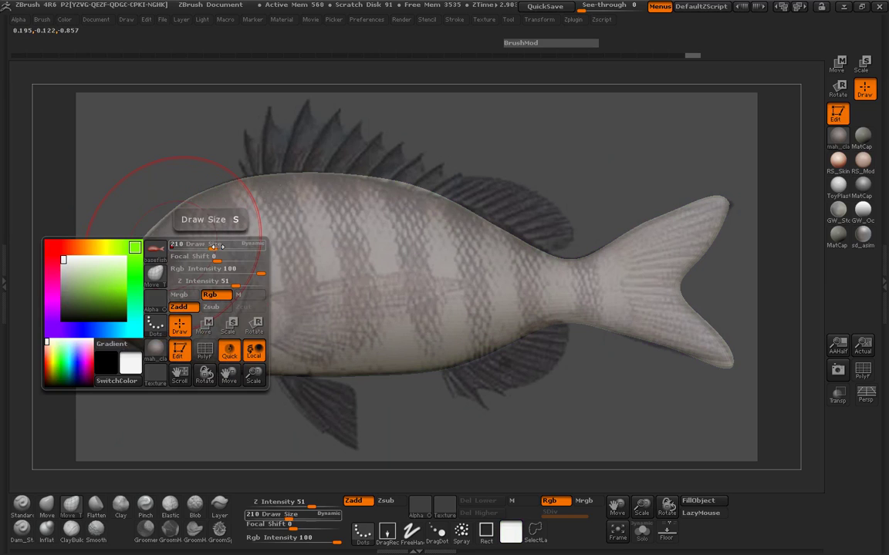
{"action": "left_click_drag", "start_coordinate": [220, 248], "coordinate": [213, 247]}
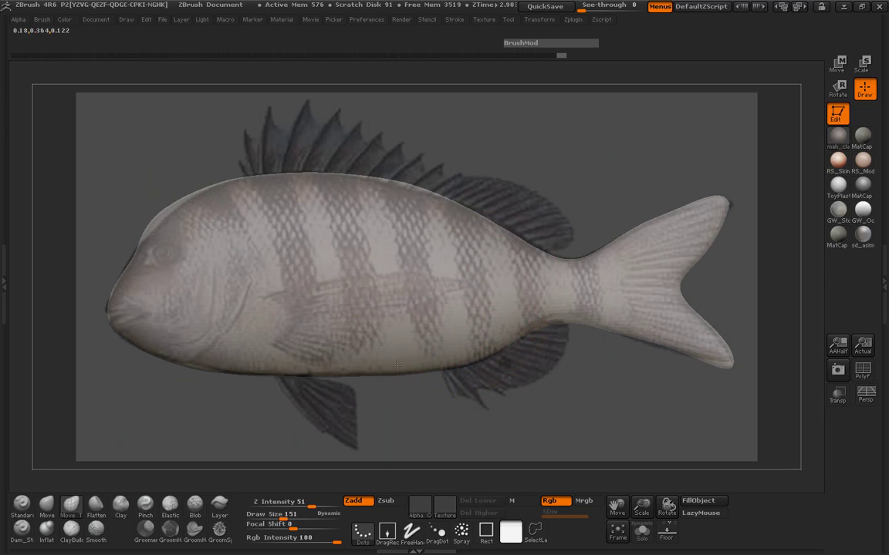
{"action": "mouse_move", "coordinate": [617, 184]}
{"action": "left_mouse_down"}
{"action": "mouse_move", "coordinate": [511, 217]}
{"action": "mouse_move", "coordinate": [462, 309]}
{"action": "mouse_move", "coordinate": [524, 326]}
{"action": "mouse_move", "coordinate": [519, 178]}
{"action": "mouse_move", "coordinate": [507, 297]}
{"action": "left_mouse_up"}
{"action": "key", "text": "space"}
{"action": "mouse_move", "coordinate": [452, 287]}
{"action": "left_mouse_down"}
{"action": "mouse_move", "coordinate": [467, 289]}
{"action": "mouse_move", "coordinate": [446, 288]}
{"action": "mouse_move", "coordinate": [439, 331]}
{"action": "mouse_move", "coordinate": [436, 298]}
{"action": "left_mouse_up"}
{"action": "left_click_drag", "start_coordinate": [438, 284], "coordinate": [434, 269]}
{"action": "left_click_drag", "start_coordinate": [442, 309], "coordinate": [439, 311]}
{"action": "mouse_move", "coordinate": [494, 337]}
{"action": "left_mouse_down"}
{"action": "mouse_move", "coordinate": [503, 277]}
{"action": "mouse_move", "coordinate": [535, 292]}
{"action": "mouse_move", "coordinate": [546, 282]}
{"action": "left_mouse_up"}
{"action": "mouse_move", "coordinate": [595, 223]}
{"action": "left_mouse_down"}
{"action": "mouse_move", "coordinate": [511, 194]}
{"action": "mouse_move", "coordinate": [517, 252]}
{"action": "mouse_move", "coordinate": [544, 178]}
{"action": "mouse_move", "coordinate": [557, 220]}
{"action": "mouse_move", "coordinate": [541, 219]}
{"action": "mouse_move", "coordinate": [525, 305]}
{"action": "mouse_move", "coordinate": [569, 351]}
{"action": "left_mouse_up"}
Mask a strip under the rear belly for the anal fin with draw size 34, and invert the mask
{"action": "key", "text": "shift+z"}
{"action": "key", "text": "z"}
{"action": "key", "text": "space"}
{"action": "left_click_drag", "start_coordinate": [477, 262], "coordinate": [445, 267]}
{"action": "left_click_drag", "start_coordinate": [515, 287], "coordinate": [494, 245]}
{"action": "key", "text": "space"}
{"action": "left_click_drag", "start_coordinate": [446, 221], "coordinate": [441, 221]}
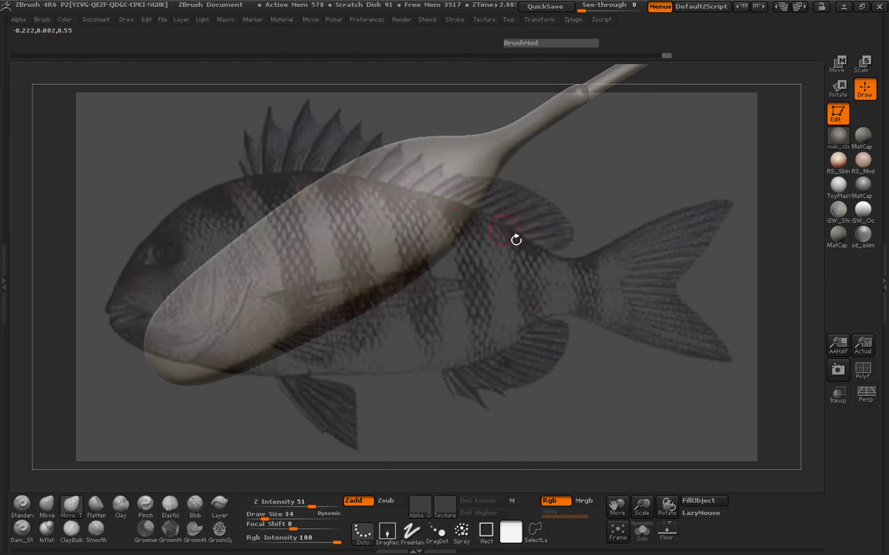
{"action": "mouse_move", "coordinate": [517, 240]}
{"action": "left_mouse_down"}
{"action": "mouse_move", "coordinate": [458, 203]}
{"action": "mouse_move", "coordinate": [382, 252]}
{"action": "left_mouse_up"}
{"action": "mouse_move", "coordinate": [501, 283]}
{"action": "left_mouse_down", "text": "shift"}
{"action": "mouse_move", "coordinate": [548, 360]}
{"action": "mouse_move", "coordinate": [510, 317]}
{"action": "mouse_move", "coordinate": [548, 279]}
{"action": "mouse_move", "coordinate": [582, 382]}
{"action": "left_mouse_up", "text": "shift"}
{"action": "left_click", "coordinate": [583, 381], "text": "ctrl"}
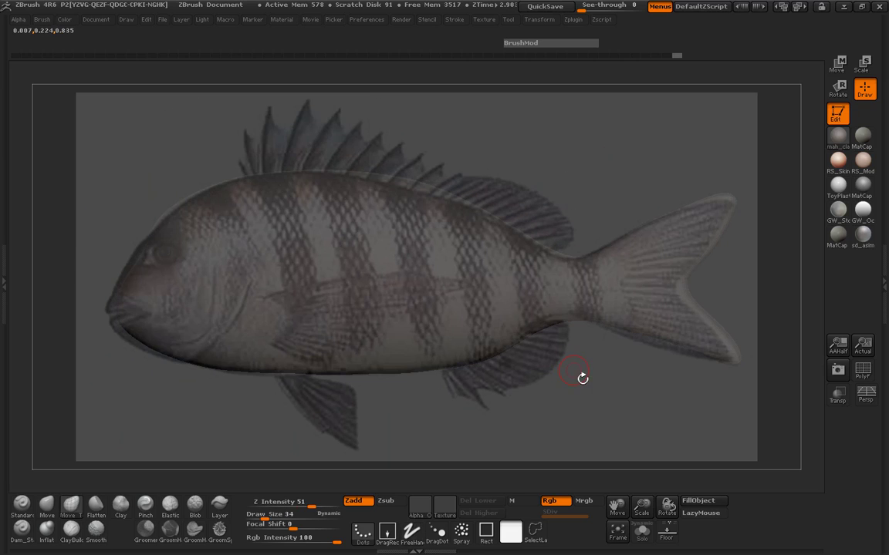
Pull the anal fin out of the unmasked strip to the reference shape with draw size 244, and clear the mask
{"action": "key", "text": "space"}
{"action": "mouse_move", "coordinate": [489, 343]}
{"action": "left_mouse_down"}
{"action": "mouse_move", "coordinate": [521, 350]}
{"action": "mouse_move", "coordinate": [496, 363]}
{"action": "mouse_move", "coordinate": [501, 377]}
{"action": "mouse_move", "coordinate": [561, 347]}
{"action": "left_mouse_up"}
{"action": "left_click_drag", "start_coordinate": [479, 384], "coordinate": [469, 398]}
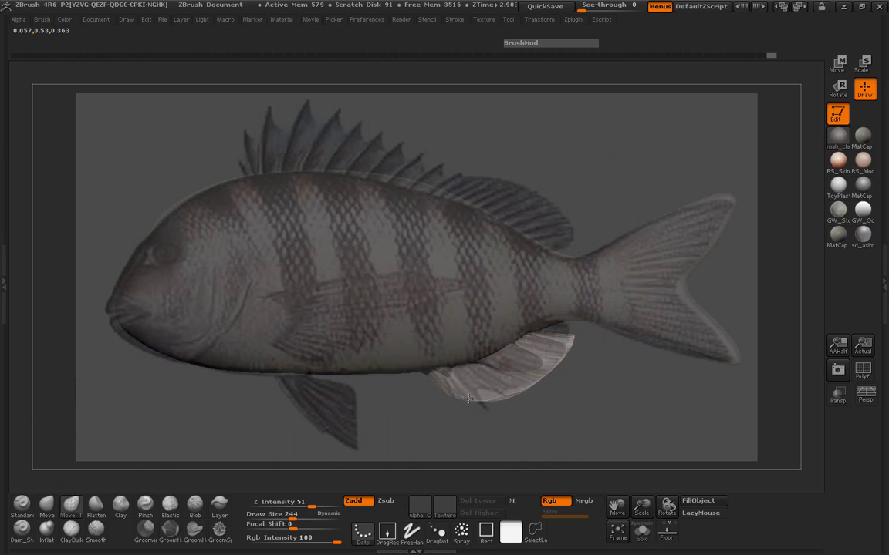
{"action": "left_click_drag", "start_coordinate": [586, 399], "coordinate": [593, 406], "text": "ctrl"}
Smooth the anal fin with draw size 49 and the Smooth brush's Z intensity at 5
{"action": "key", "text": "space"}
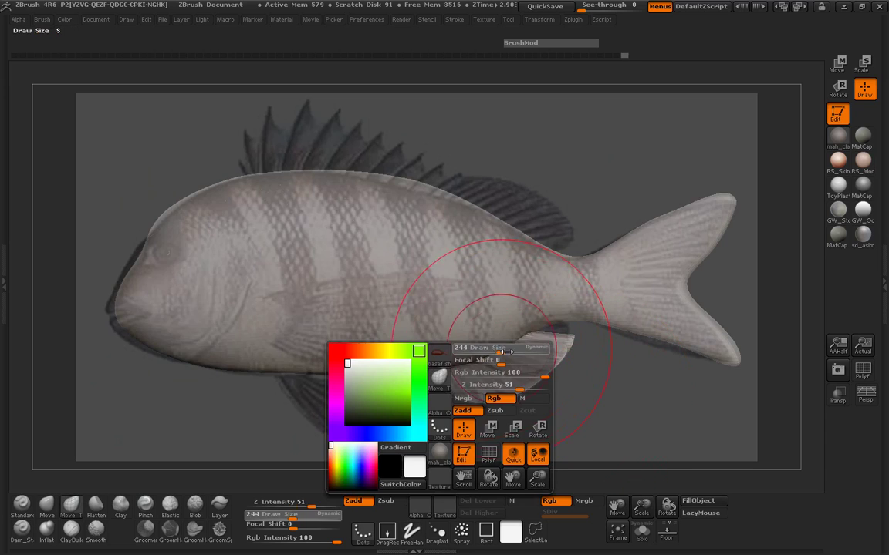
{"action": "mouse_move", "coordinate": [500, 351]}
{"action": "left_mouse_down"}
{"action": "mouse_move", "coordinate": [477, 360]}
{"action": "mouse_move", "coordinate": [484, 363]}
{"action": "left_mouse_up"}
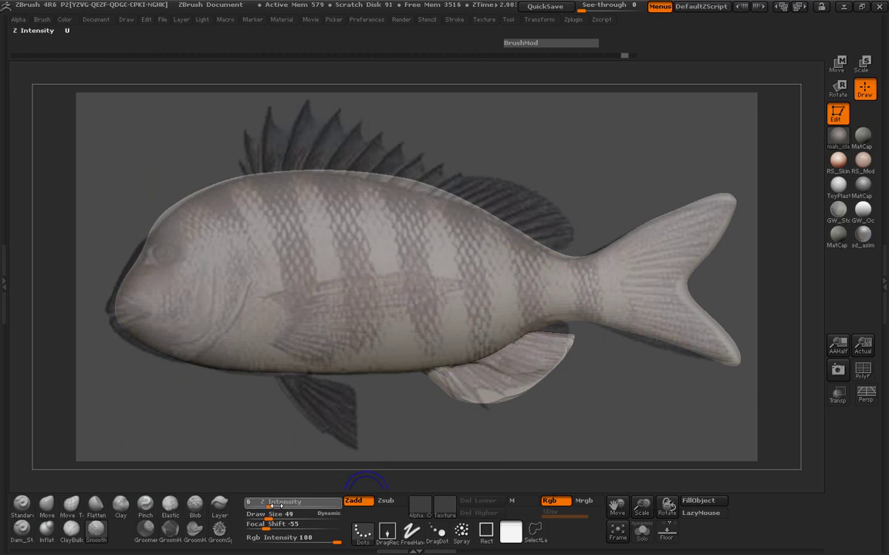
{"action": "left_click_drag", "start_coordinate": [275, 503], "coordinate": [271, 503]}
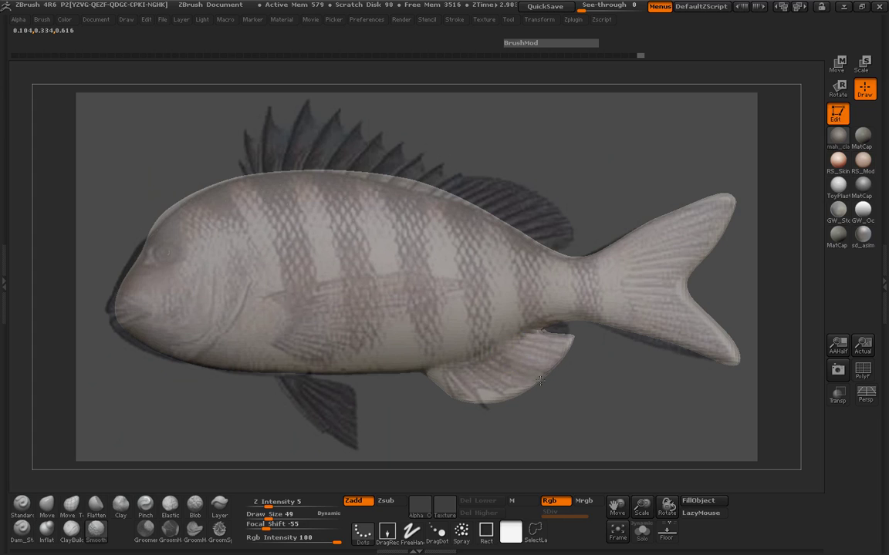
{"action": "left_click_drag", "start_coordinate": [593, 387], "coordinate": [497, 384]}
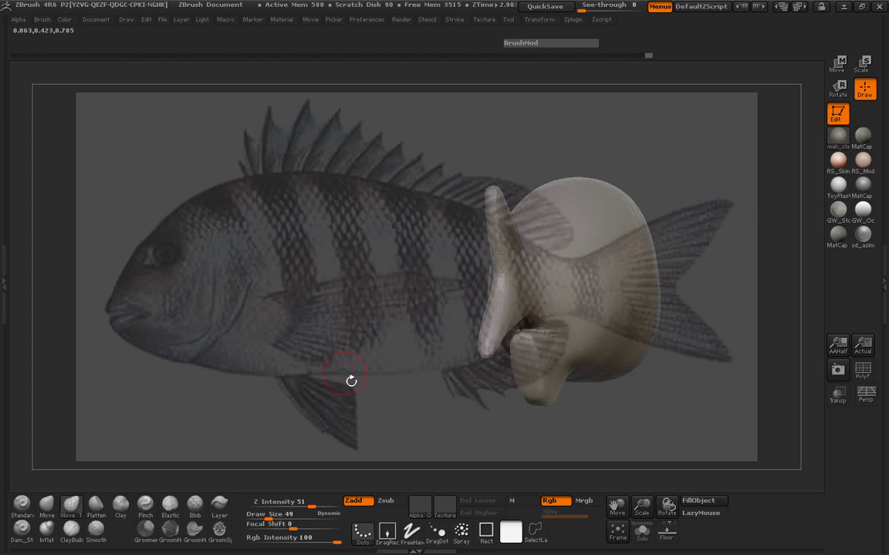
{"action": "left_click_drag", "start_coordinate": [351, 382], "coordinate": [398, 382]}
Mask a strip along the front of the back for the spiny dorsal fin with draw size 30, and invert the mask
{"action": "key", "text": "ctrl+shift+z"}
{"action": "left_click_drag", "start_coordinate": [526, 160], "coordinate": [513, 183]}
{"action": "key", "text": "space"}
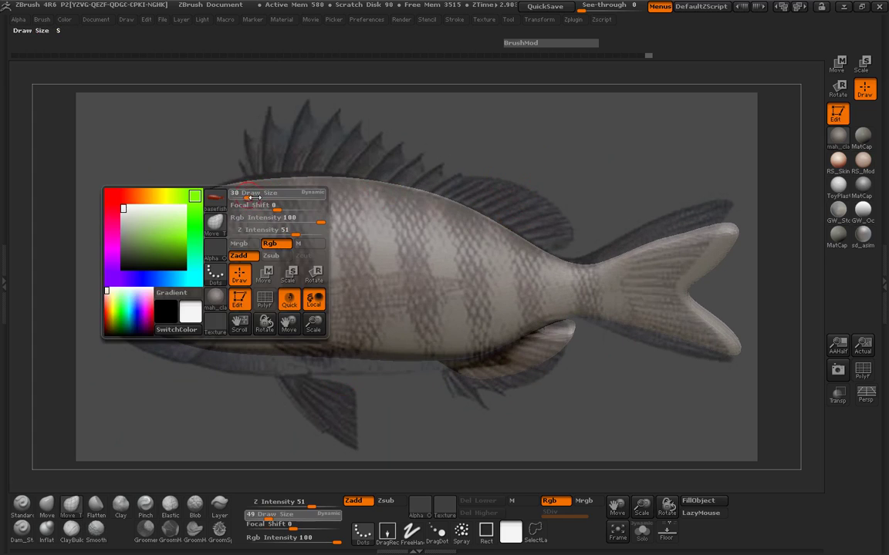
{"action": "mouse_move", "coordinate": [244, 194]}
{"action": "left_mouse_down"}
{"action": "mouse_move", "coordinate": [339, 192]}
{"action": "mouse_move", "coordinate": [437, 213]}
{"action": "mouse_move", "coordinate": [482, 176]}
{"action": "mouse_move", "coordinate": [454, 156]}
{"action": "mouse_move", "coordinate": [461, 156]}
{"action": "left_mouse_up"}
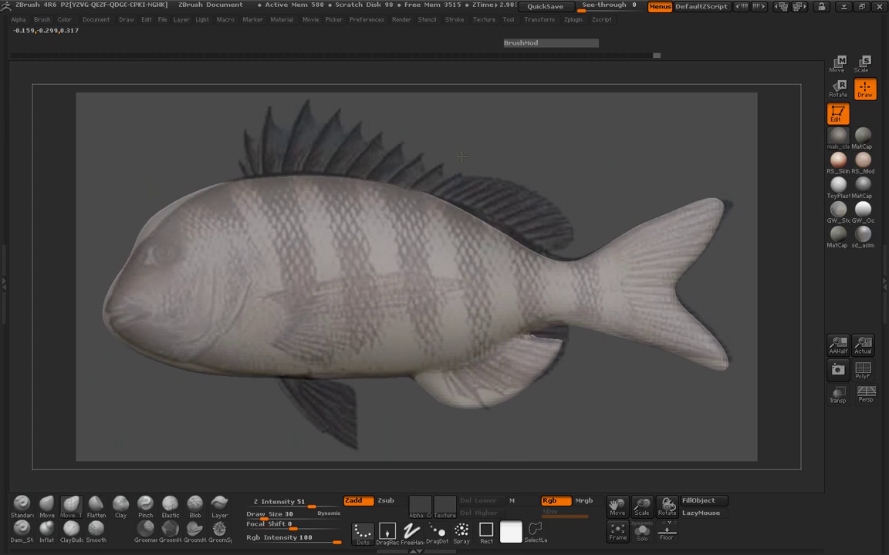
{"action": "key", "text": "ctrl+z"}
{"action": "key", "text": "ctrl+shift+z"}
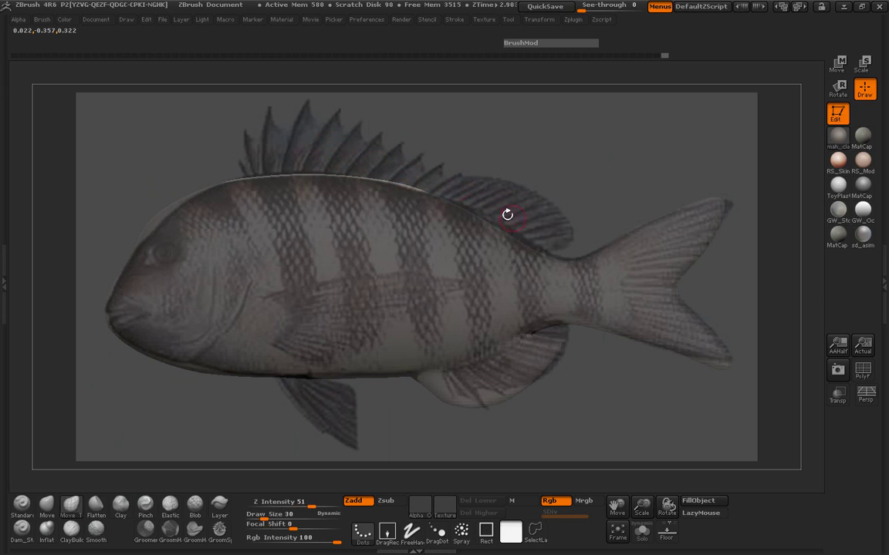
Pull the spiny dorsal fin out to the reference outline with draw size 156, smooth it, and clear the mask
{"action": "key", "text": "space"}
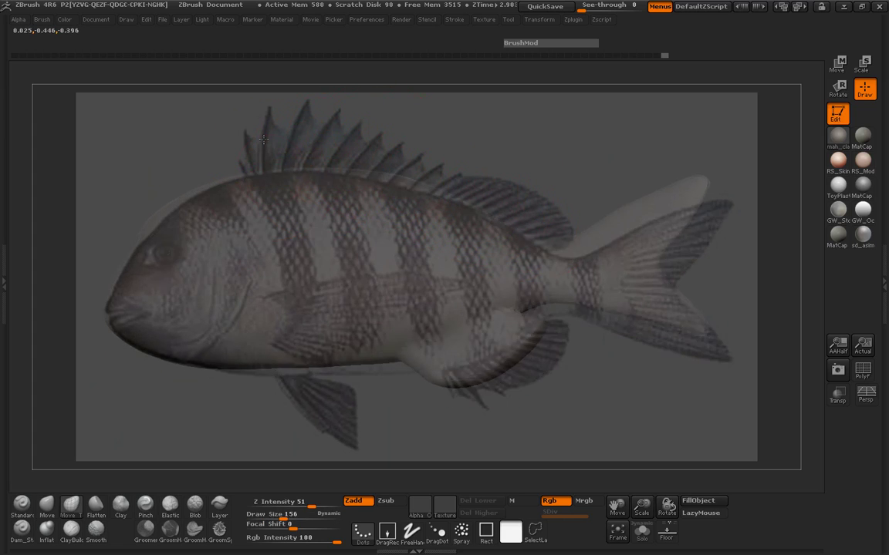
{"action": "left_click_drag", "start_coordinate": [231, 178], "coordinate": [260, 135]}
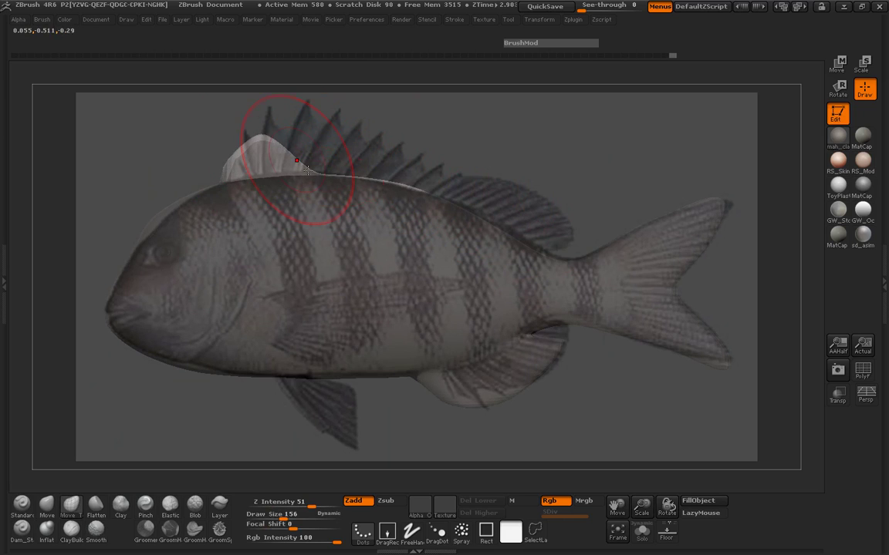
{"action": "left_click_drag", "start_coordinate": [299, 164], "coordinate": [315, 127]}
{"action": "mouse_move", "coordinate": [359, 175]}
{"action": "left_mouse_down"}
{"action": "mouse_move", "coordinate": [384, 171]}
{"action": "mouse_move", "coordinate": [396, 149]}
{"action": "mouse_move", "coordinate": [431, 173]}
{"action": "mouse_move", "coordinate": [436, 167]}
{"action": "left_mouse_up"}
{"action": "left_click_drag", "start_coordinate": [375, 166], "coordinate": [381, 151]}
{"action": "left_click_drag", "start_coordinate": [350, 150], "coordinate": [356, 133]}
{"action": "left_click_drag", "start_coordinate": [314, 142], "coordinate": [318, 127]}
{"action": "mouse_move", "coordinate": [283, 149]}
{"action": "left_mouse_down"}
{"action": "mouse_move", "coordinate": [254, 108]}
{"action": "mouse_move", "coordinate": [265, 151]}
{"action": "left_mouse_up"}
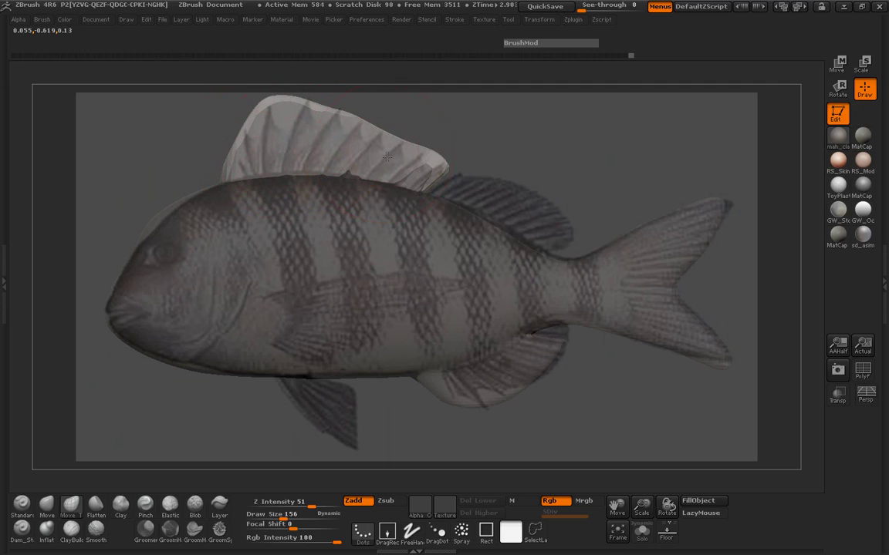
{"action": "mouse_move", "coordinate": [394, 164]}
{"action": "left_mouse_down", "text": "shift"}
{"action": "mouse_move", "coordinate": [351, 127]}
{"action": "mouse_move", "coordinate": [305, 135]}
{"action": "left_mouse_up", "text": "shift"}
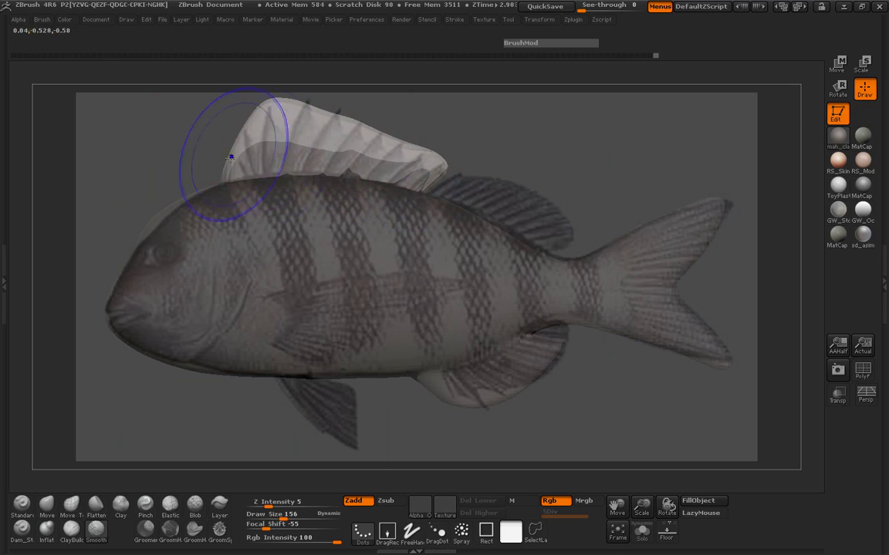
{"action": "left_click_drag", "start_coordinate": [172, 145], "coordinate": [173, 159], "text": "ctrl"}
Refine and smooth the front dorsal fin's edge and surface with draw size 76
{"action": "key", "text": "space"}
{"action": "left_click_drag", "start_coordinate": [286, 186], "coordinate": [261, 180]}
{"action": "key", "text": "shift"}
{"action": "mouse_move", "coordinate": [471, 157]}
{"action": "left_mouse_down"}
{"action": "mouse_move", "coordinate": [323, 165]}
{"action": "mouse_move", "coordinate": [469, 157]}
{"action": "left_mouse_up"}
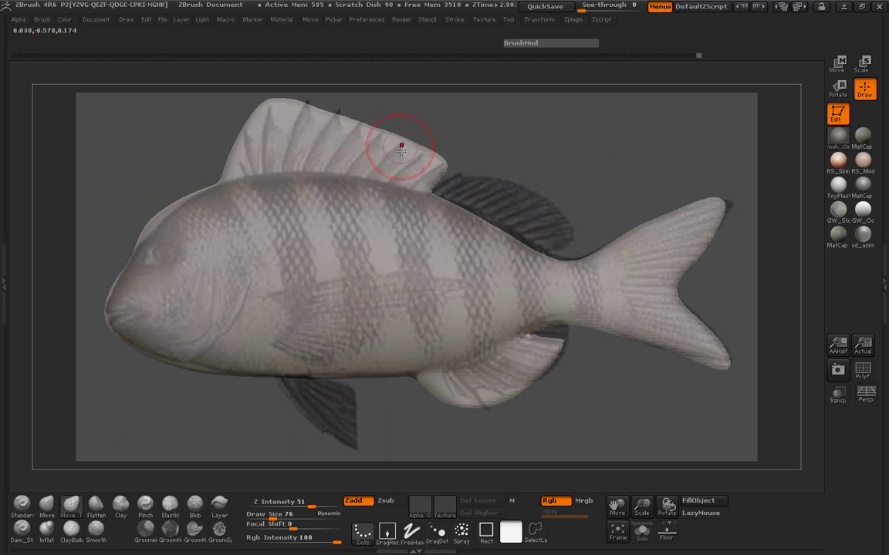
{"action": "key", "text": "shift"}
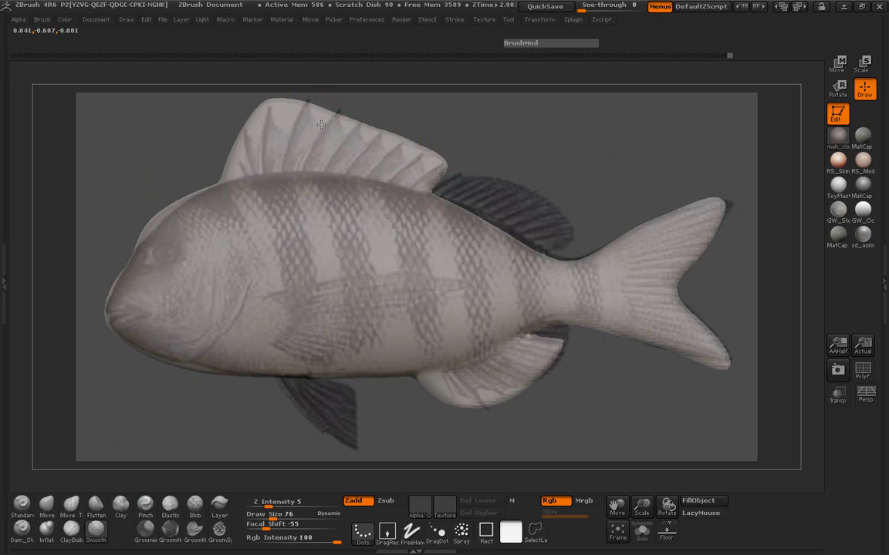
{"action": "left_click_drag", "start_coordinate": [409, 153], "coordinate": [374, 140], "text": "shift"}
Mask a strip along the rear back for the second dorsal fin with draw size 37, and invert the mask
{"action": "left_click_drag", "start_coordinate": [536, 164], "coordinate": [547, 172]}
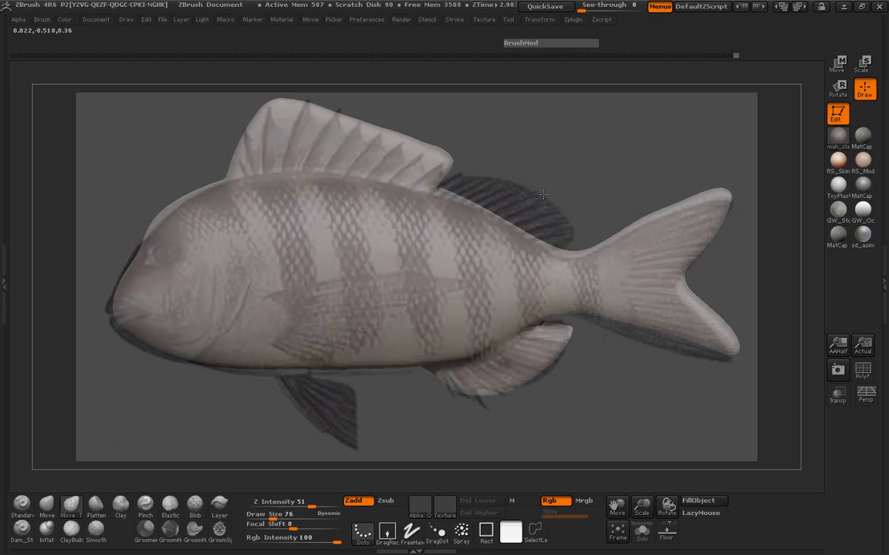
{"action": "key", "text": "space"}
{"action": "left_click_drag", "start_coordinate": [507, 174], "coordinate": [483, 207]}
{"action": "left_click_drag", "start_coordinate": [539, 243], "coordinate": [554, 190], "text": "shift"}
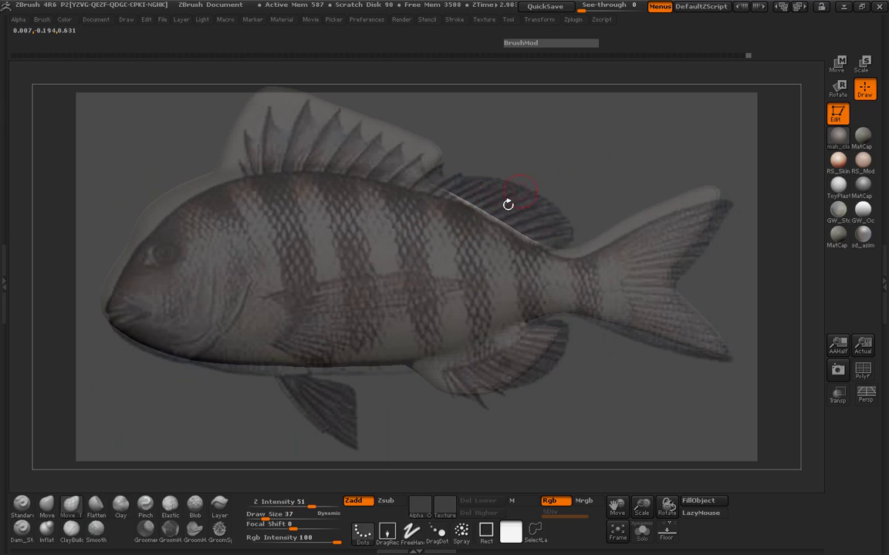
Pull the rear dorsal fin out to the reference shape with draw size 151, and clear the mask
{"action": "key", "text": "space"}
{"action": "mouse_move", "coordinate": [476, 203]}
{"action": "left_mouse_down"}
{"action": "mouse_move", "coordinate": [492, 193]}
{"action": "mouse_move", "coordinate": [533, 208]}
{"action": "left_mouse_up"}
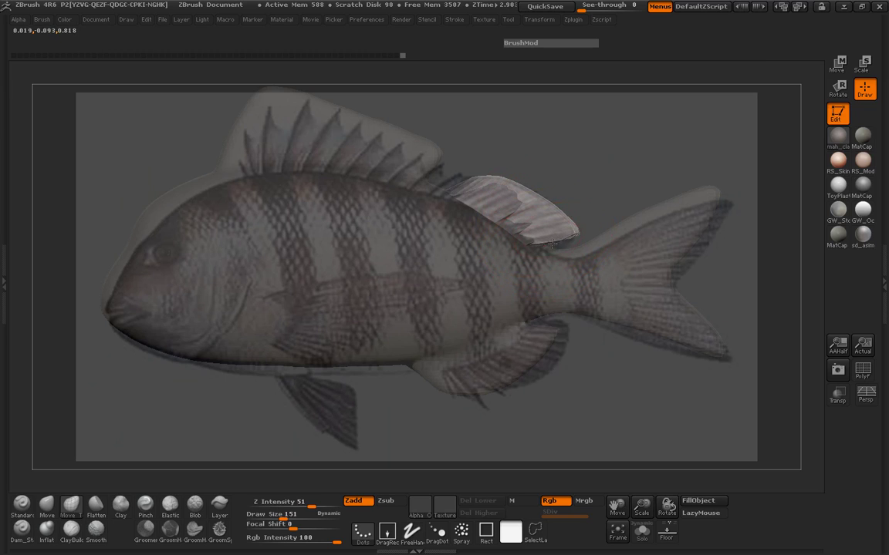
{"action": "mouse_move", "coordinate": [591, 198]}
{"action": "left_mouse_down", "text": "ctrl"}
{"action": "mouse_move", "coordinate": [599, 208]}
{"action": "mouse_move", "coordinate": [548, 227]}
{"action": "mouse_move", "coordinate": [557, 241]}
{"action": "left_mouse_up", "text": "ctrl"}
Refine the rear dorsal fin's trailing tip and base with the Move Topological brush at draw sizes 69 and 145
{"action": "key", "text": "space"}
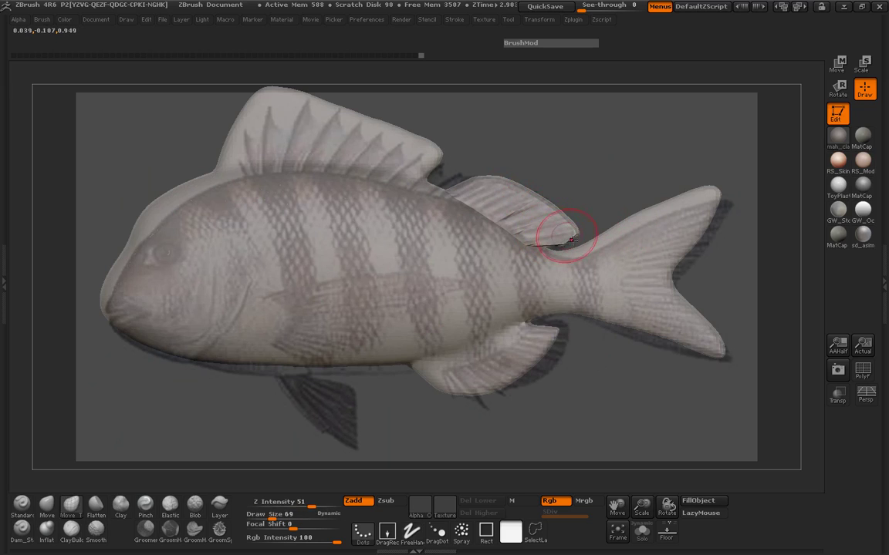
{"action": "mouse_move", "coordinate": [572, 230]}
{"action": "left_mouse_down"}
{"action": "mouse_move", "coordinate": [532, 208]}
{"action": "mouse_move", "coordinate": [523, 242]}
{"action": "left_mouse_up"}
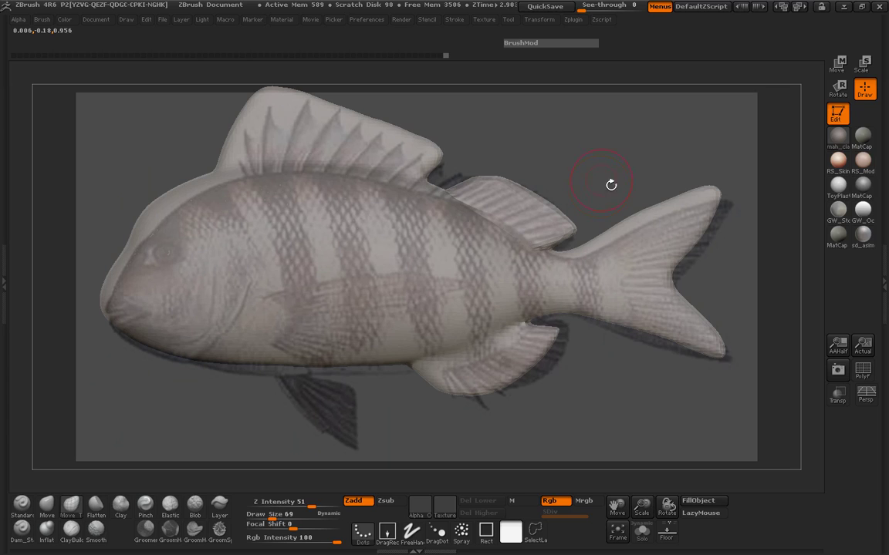
{"action": "left_click_drag", "start_coordinate": [610, 198], "coordinate": [552, 205]}
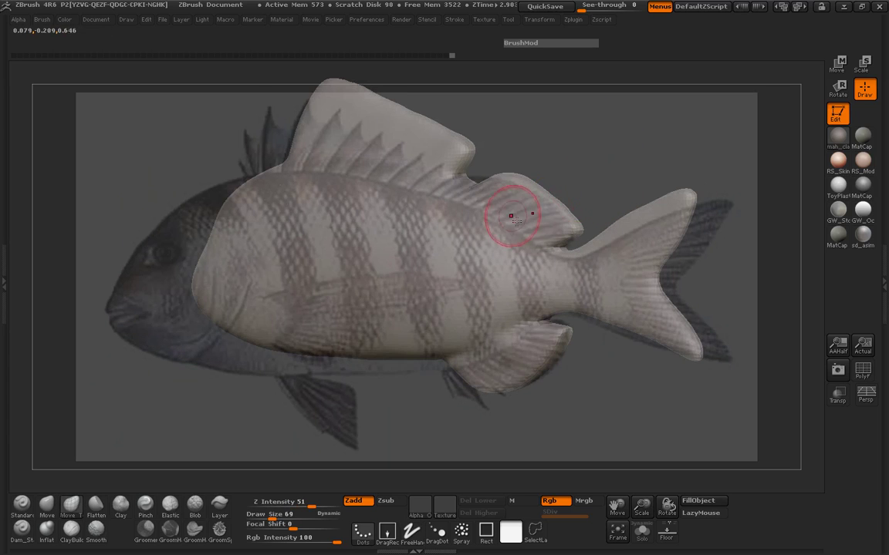
{"action": "left_click_drag", "start_coordinate": [472, 204], "coordinate": [501, 193]}
{"action": "left_click_drag", "start_coordinate": [586, 173], "coordinate": [539, 202], "text": "shift"}
{"action": "key", "text": "space"}
{"action": "left_click_drag", "start_coordinate": [535, 208], "coordinate": [549, 208]}
{"action": "left_click_drag", "start_coordinate": [599, 174], "coordinate": [567, 196]}
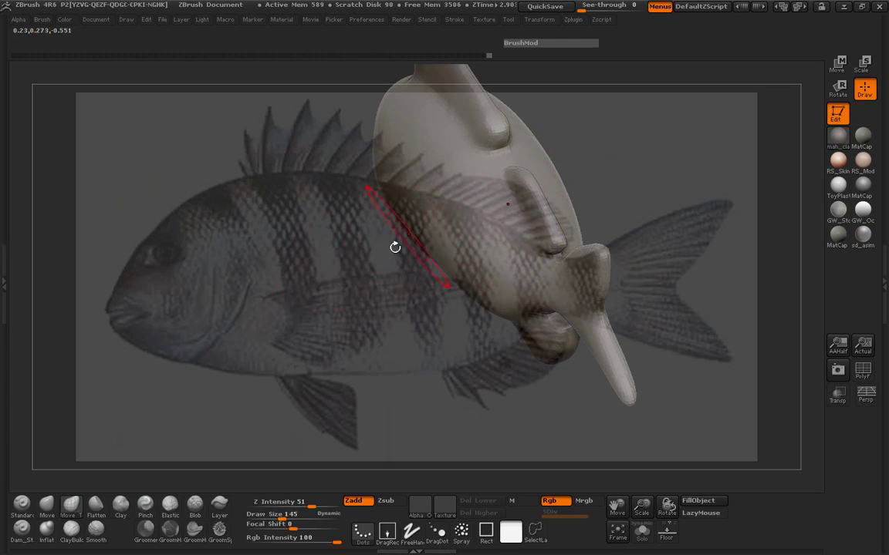
{"action": "left_click_drag", "start_coordinate": [395, 247], "coordinate": [403, 186], "text": "shift"}
{"action": "left_click_drag", "start_coordinate": [581, 160], "coordinate": [589, 167], "text": "alt"}
Mask an oval patch behind the gill for the pectoral fin with draw size 52, and invert the mask
{"action": "key", "text": "space"}
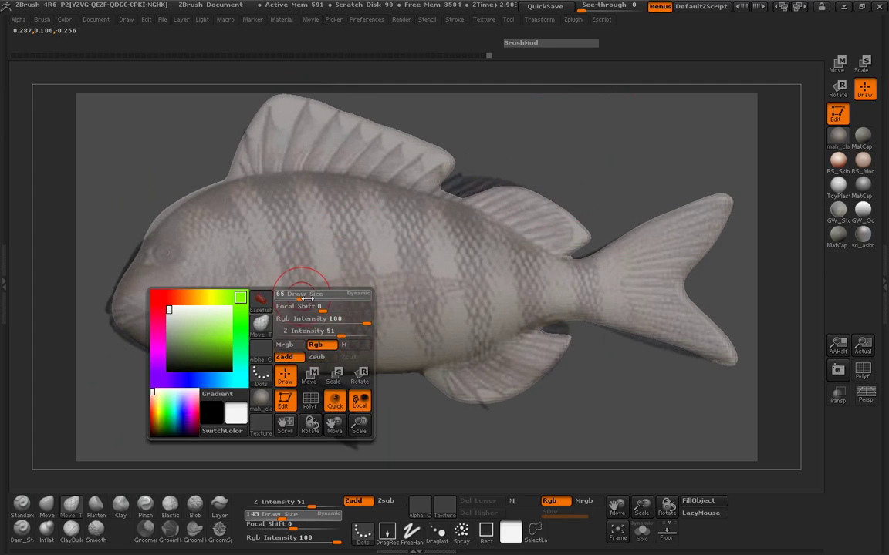
{"action": "left_click_drag", "start_coordinate": [269, 287], "coordinate": [271, 347]}
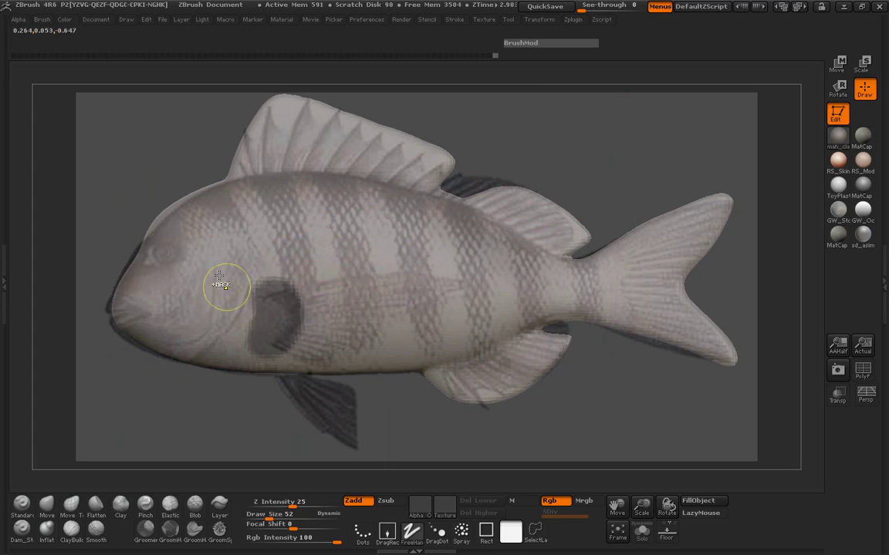
{"action": "left_click", "coordinate": [125, 195], "text": "ctrl"}
Pull the pectoral fins out of the unmasked patches toward the tail with draw size 272
{"action": "left_click_drag", "start_coordinate": [125, 194], "coordinate": [193, 202]}
{"action": "key", "text": "space"}
{"action": "left_click_drag", "start_coordinate": [263, 326], "coordinate": [277, 325]}
{"action": "mouse_move", "coordinate": [324, 386]}
{"action": "left_mouse_down"}
{"action": "mouse_move", "coordinate": [384, 379]}
{"action": "mouse_move", "coordinate": [389, 279]}
{"action": "mouse_move", "coordinate": [385, 374]}
{"action": "left_mouse_up"}
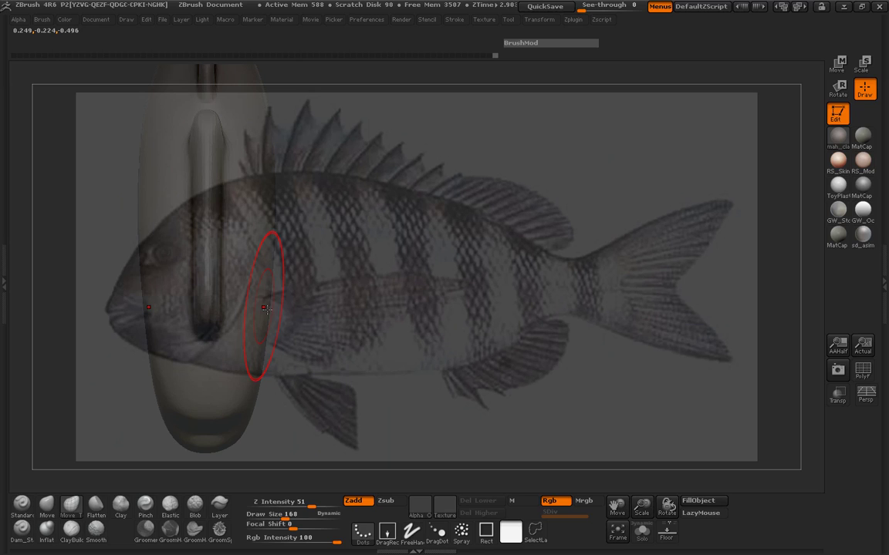
{"action": "key", "text": "space"}
{"action": "mouse_move", "coordinate": [269, 312]}
{"action": "left_mouse_down"}
{"action": "mouse_move", "coordinate": [439, 319]}
{"action": "mouse_move", "coordinate": [188, 225]}
{"action": "mouse_move", "coordinate": [178, 285]}
{"action": "mouse_move", "coordinate": [183, 347]}
{"action": "mouse_move", "coordinate": [144, 249]}
{"action": "mouse_move", "coordinate": [224, 266]}
{"action": "left_mouse_up"}
{"action": "mouse_move", "coordinate": [269, 313]}
{"action": "left_mouse_down"}
{"action": "mouse_move", "coordinate": [350, 317]}
{"action": "mouse_move", "coordinate": [443, 293]}
{"action": "left_mouse_up"}
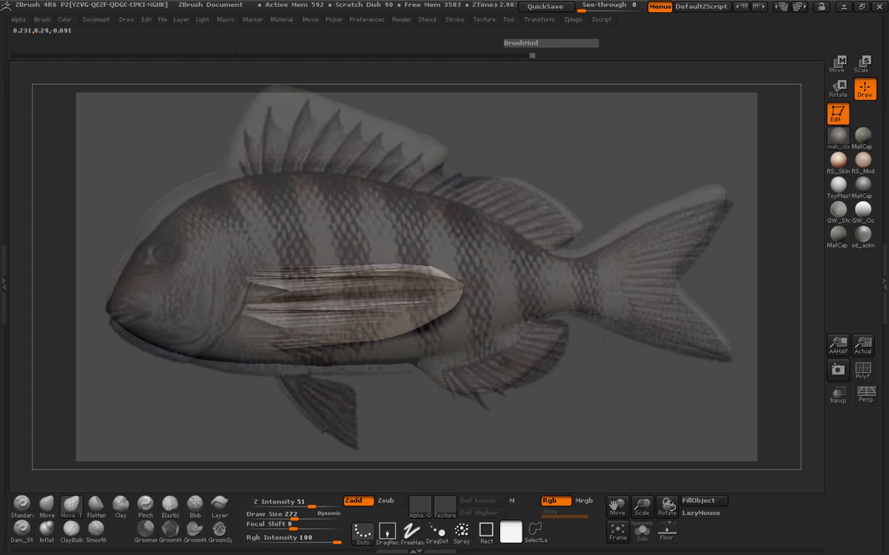
Bend the pectoral fins away from the body, smooth them, and clear the mask
{"action": "left_click_drag", "start_coordinate": [563, 183], "coordinate": [356, 267]}
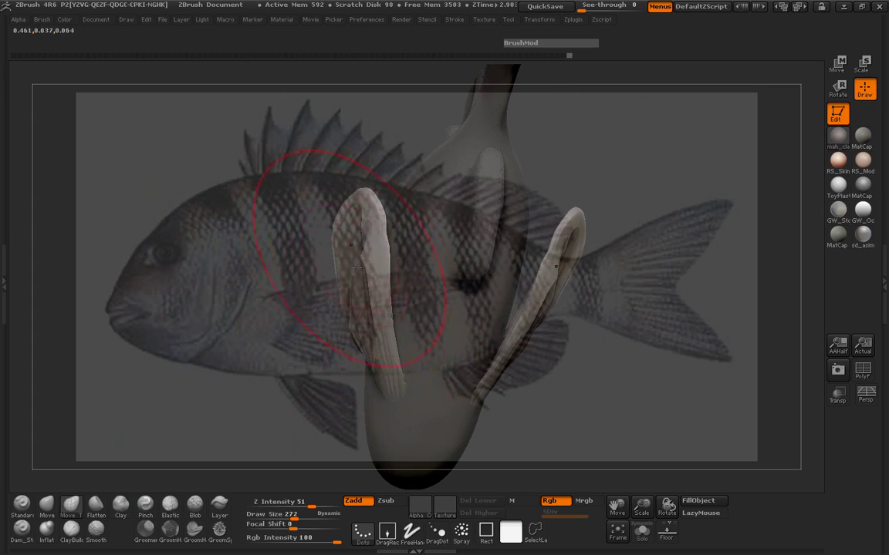
{"action": "mouse_move", "coordinate": [369, 378]}
{"action": "left_mouse_down"}
{"action": "mouse_move", "coordinate": [470, 291]}
{"action": "mouse_move", "coordinate": [401, 297]}
{"action": "mouse_move", "coordinate": [403, 315]}
{"action": "mouse_move", "coordinate": [462, 307]}
{"action": "mouse_move", "coordinate": [377, 206]}
{"action": "mouse_move", "coordinate": [393, 301]}
{"action": "left_mouse_up"}
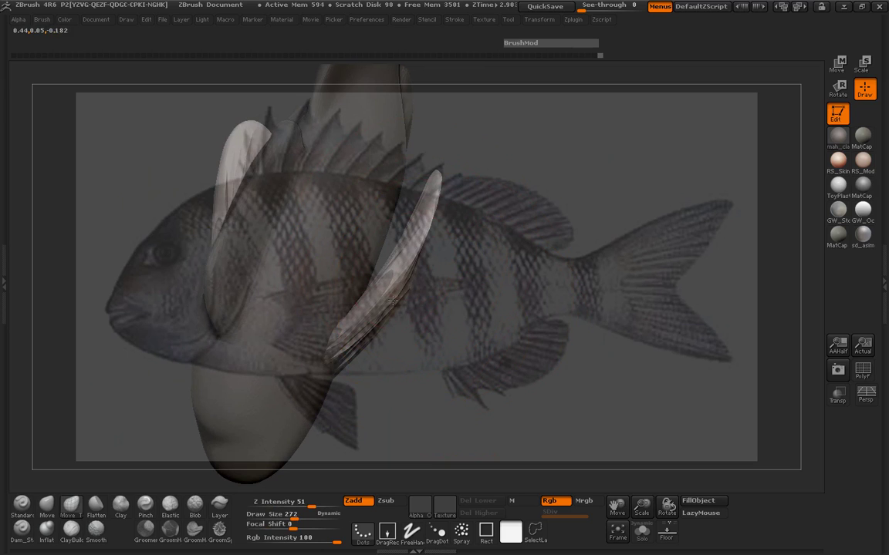
{"action": "mouse_move", "coordinate": [378, 358]}
{"action": "left_mouse_down"}
{"action": "mouse_move", "coordinate": [234, 324]}
{"action": "mouse_move", "coordinate": [231, 407]}
{"action": "mouse_move", "coordinate": [330, 340]}
{"action": "mouse_move", "coordinate": [370, 362]}
{"action": "mouse_move", "coordinate": [391, 345]}
{"action": "mouse_move", "coordinate": [394, 352]}
{"action": "mouse_move", "coordinate": [311, 293]}
{"action": "left_mouse_up"}
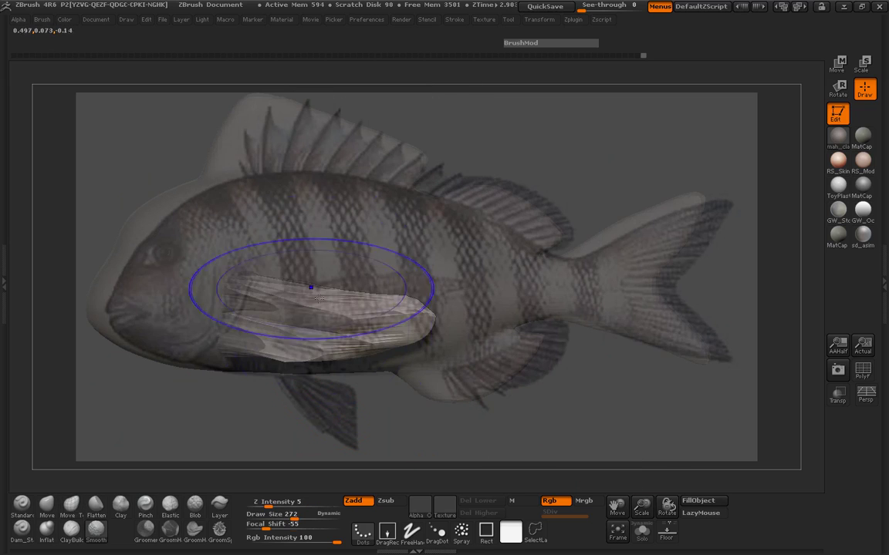
{"action": "mouse_move", "coordinate": [534, 166]}
{"action": "left_mouse_down", "text": "alt"}
{"action": "mouse_move", "coordinate": [551, 154]}
{"action": "mouse_move", "coordinate": [605, 168]}
{"action": "mouse_move", "coordinate": [571, 179]}
{"action": "left_mouse_up", "text": "alt"}
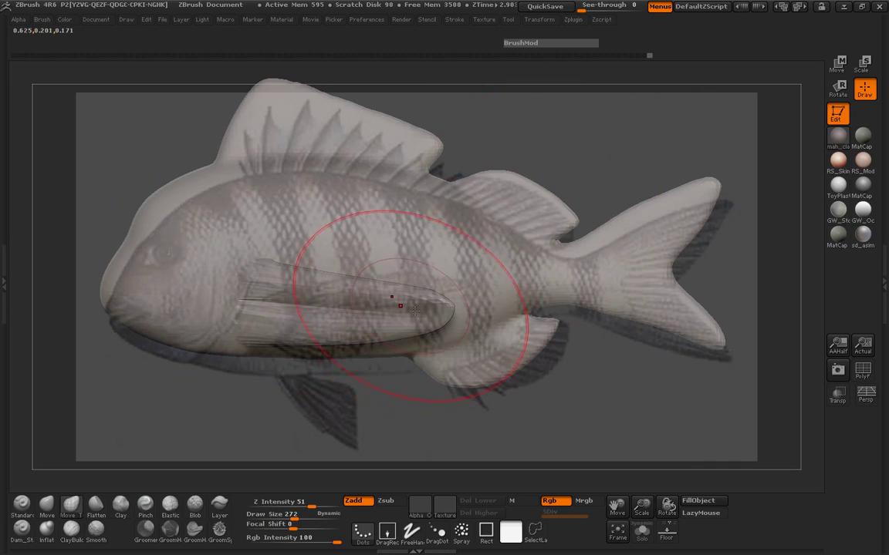
Reshape the pectoral fins from the side and rear with draw size 198
{"action": "key", "text": "space"}
{"action": "mouse_move", "coordinate": [411, 308]}
{"action": "left_mouse_down"}
{"action": "mouse_move", "coordinate": [369, 277]}
{"action": "mouse_move", "coordinate": [309, 296]}
{"action": "mouse_move", "coordinate": [281, 294]}
{"action": "left_mouse_up"}
{"action": "left_click_drag", "start_coordinate": [591, 192], "coordinate": [320, 239]}
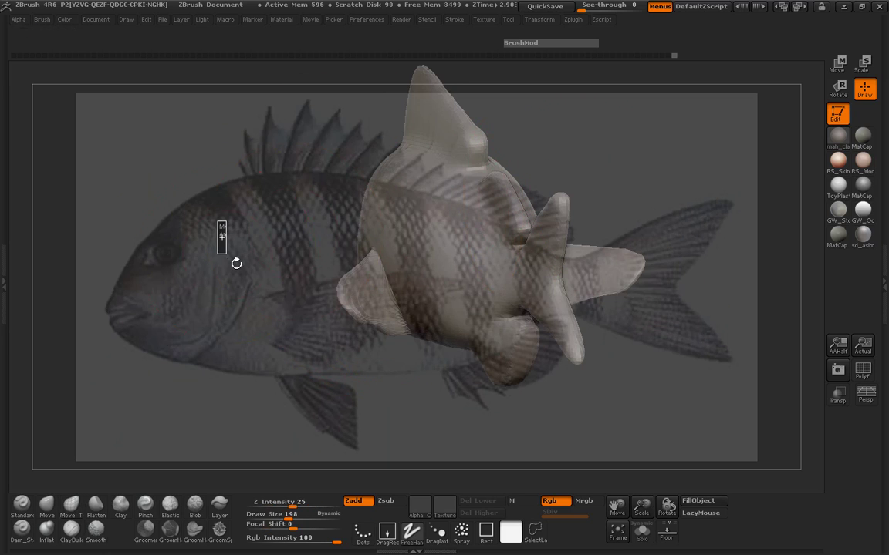
{"action": "left_click_drag", "start_coordinate": [233, 259], "coordinate": [239, 312]}
Smooth and thin the pectoral fins with draw size 80
{"action": "key", "text": "space"}
{"action": "left_click_drag", "start_coordinate": [400, 251], "coordinate": [398, 253]}
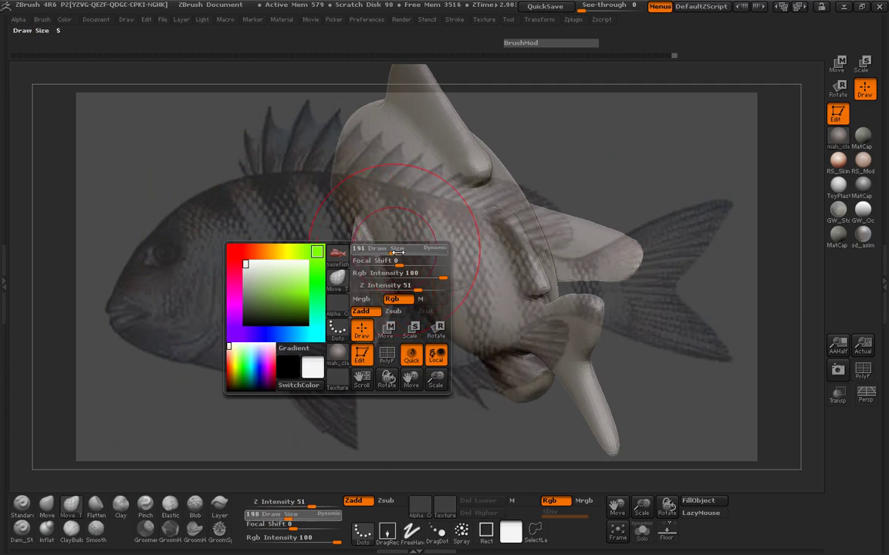
{"action": "left_click_drag", "start_coordinate": [234, 241], "coordinate": [284, 244]}
{"action": "key", "text": "shift"}
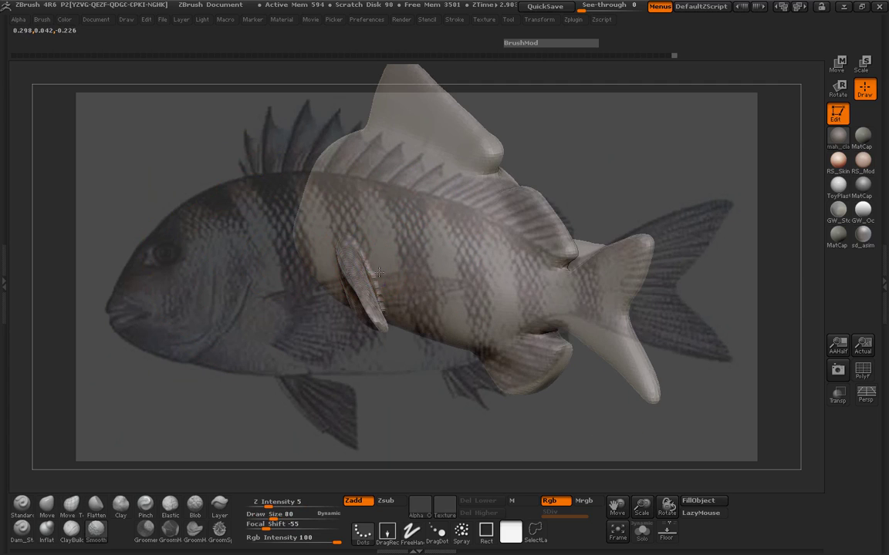
{"action": "left_click_drag", "start_coordinate": [211, 288], "coordinate": [292, 284]}
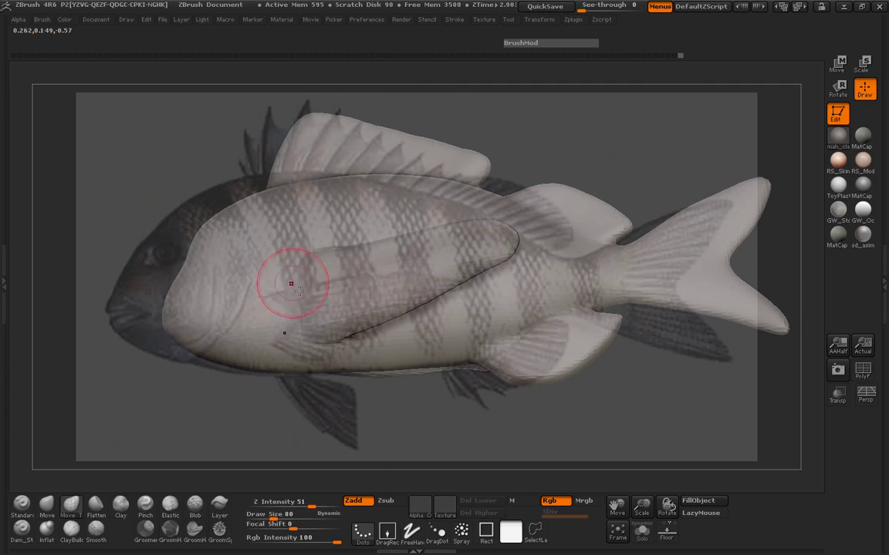
Set the focal shift to -10 and draw size to 140, and reshape the pectoral fin's base with the reference hidden
{"action": "mouse_move", "coordinate": [234, 383]}
{"action": "left_mouse_down"}
{"action": "mouse_move", "coordinate": [265, 365]}
{"action": "mouse_move", "coordinate": [251, 423]}
{"action": "mouse_move", "coordinate": [287, 390]}
{"action": "mouse_move", "coordinate": [288, 371]}
{"action": "left_mouse_up"}
{"action": "right_click", "coordinate": [298, 375]}
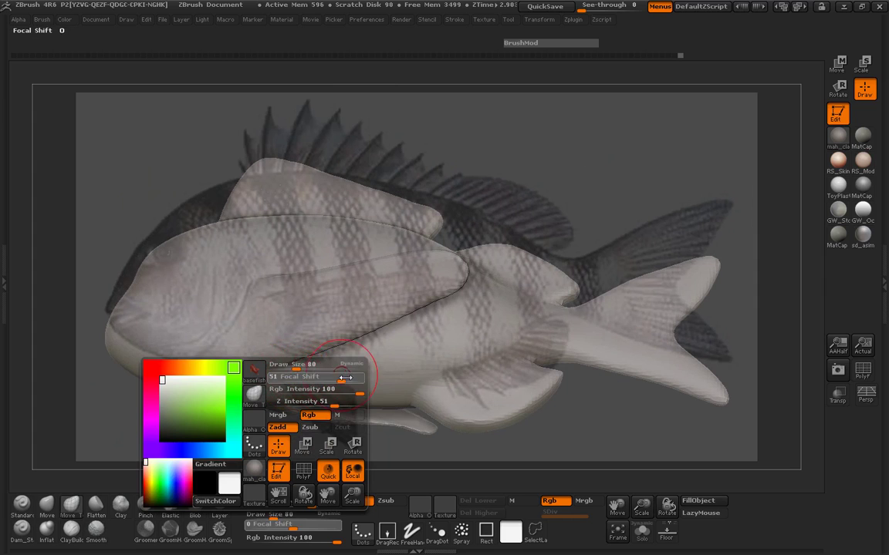
{"action": "left_click_drag", "start_coordinate": [345, 378], "coordinate": [341, 378]}
{"action": "left_click", "coordinate": [298, 365]}
{"action": "mouse_move", "coordinate": [133, 234]}
{"action": "left_mouse_down"}
{"action": "mouse_move", "coordinate": [137, 371]}
{"action": "mouse_move", "coordinate": [525, 357]}
{"action": "mouse_move", "coordinate": [283, 369]}
{"action": "mouse_move", "coordinate": [264, 378]}
{"action": "mouse_move", "coordinate": [283, 373]}
{"action": "left_mouse_up"}
{"action": "key", "text": "space"}
{"action": "key", "text": "space"}
{"action": "mouse_move", "coordinate": [265, 365]}
{"action": "left_mouse_down"}
{"action": "mouse_move", "coordinate": [276, 368]}
{"action": "mouse_move", "coordinate": [244, 301]}
{"action": "mouse_move", "coordinate": [334, 333]}
{"action": "mouse_move", "coordinate": [266, 343]}
{"action": "left_mouse_up"}
{"action": "left_click_drag", "start_coordinate": [82, 276], "coordinate": [138, 285]}
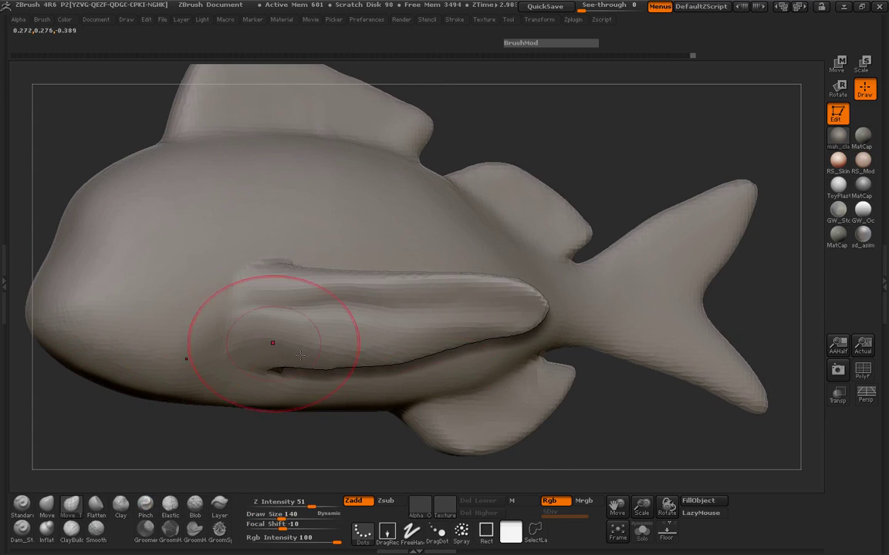
Reshape and smooth the underside of the pectoral fin's base with draw size 93
{"action": "left_click_drag", "start_coordinate": [641, 430], "coordinate": [625, 393]}
{"action": "key", "text": "space"}
{"action": "left_click_drag", "start_coordinate": [269, 324], "coordinate": [248, 325]}
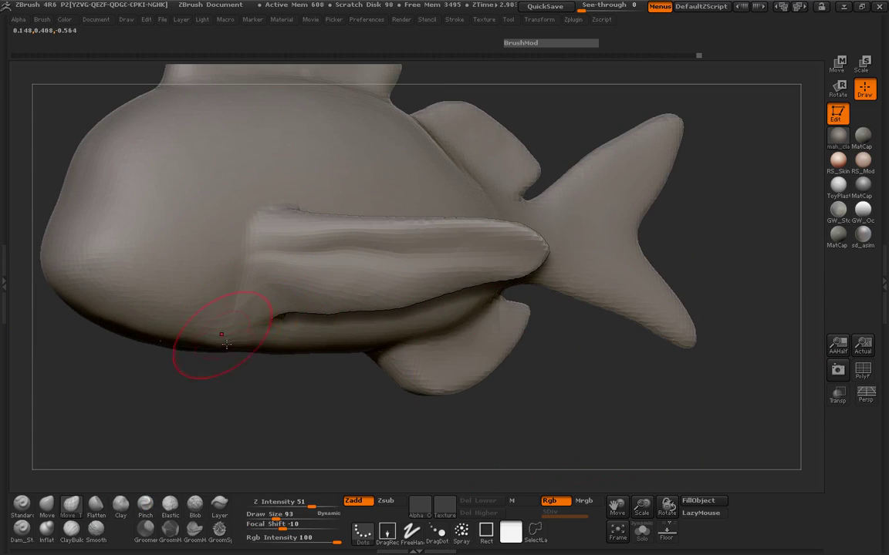
{"action": "left_click_drag", "start_coordinate": [226, 383], "coordinate": [190, 380]}
{"action": "left_click_drag", "start_coordinate": [244, 321], "coordinate": [310, 293], "text": "shift"}
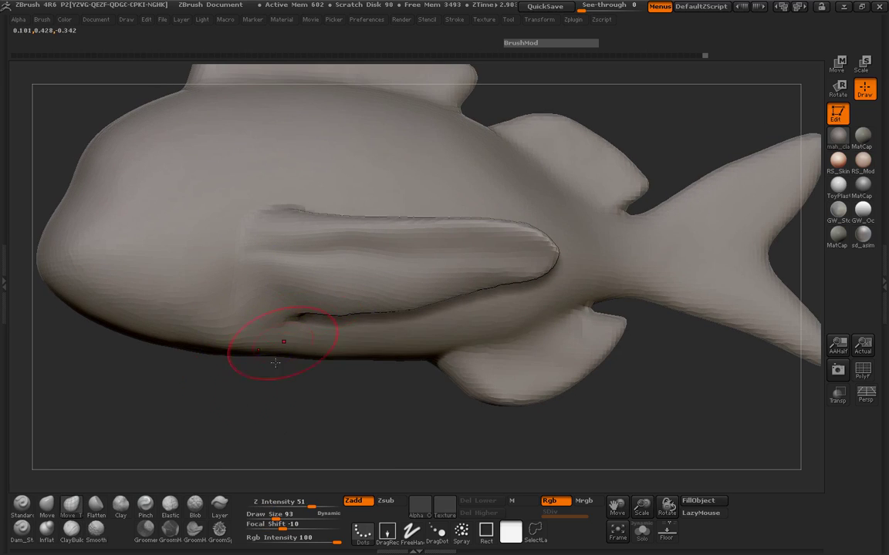
Inflate the thin areas of the pectoral fin with the Inflate brush at Z intensity 5
{"action": "left_click", "coordinate": [47, 530]}
{"action": "left_click_drag", "start_coordinate": [275, 505], "coordinate": [269, 505]}
{"action": "left_click_drag", "start_coordinate": [202, 441], "coordinate": [233, 437]}
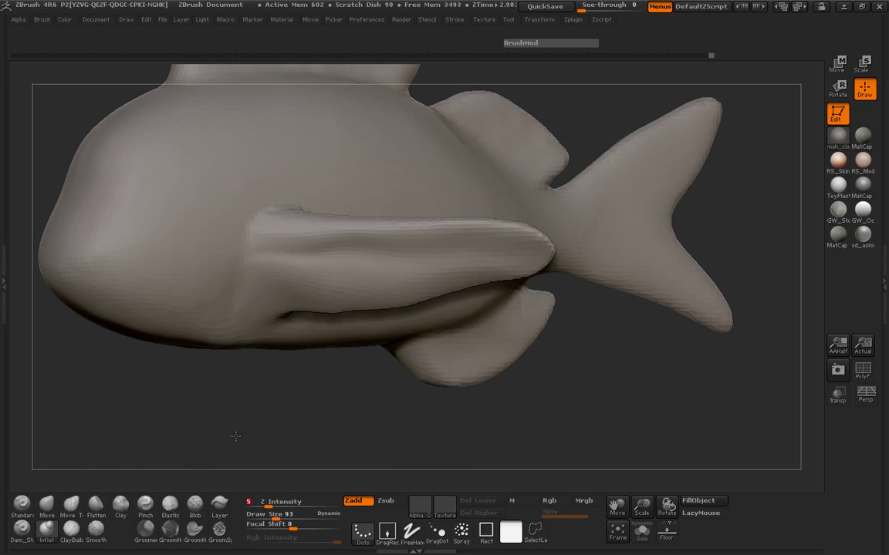
{"action": "mouse_move", "coordinate": [299, 258]}
{"action": "left_mouse_down"}
{"action": "mouse_move", "coordinate": [419, 255]}
{"action": "mouse_move", "coordinate": [285, 255]}
{"action": "left_mouse_up"}
{"action": "left_click_drag", "start_coordinate": [673, 353], "coordinate": [378, 390]}
{"action": "left_click_drag", "start_coordinate": [318, 351], "coordinate": [339, 386], "text": "ctrl"}
{"action": "mouse_move", "coordinate": [208, 387]}
{"action": "left_mouse_down"}
{"action": "mouse_move", "coordinate": [364, 390]}
{"action": "mouse_move", "coordinate": [455, 362]}
{"action": "left_mouse_up"}
Inflate the pectoral fin's tip and lower edge with draw size 49, and smooth the surface
{"action": "key", "text": "space"}
{"action": "left_click_drag", "start_coordinate": [493, 281], "coordinate": [479, 281]}
{"action": "left_click_drag", "start_coordinate": [564, 371], "coordinate": [544, 416]}
{"action": "left_click_drag", "start_coordinate": [501, 253], "coordinate": [547, 283]}
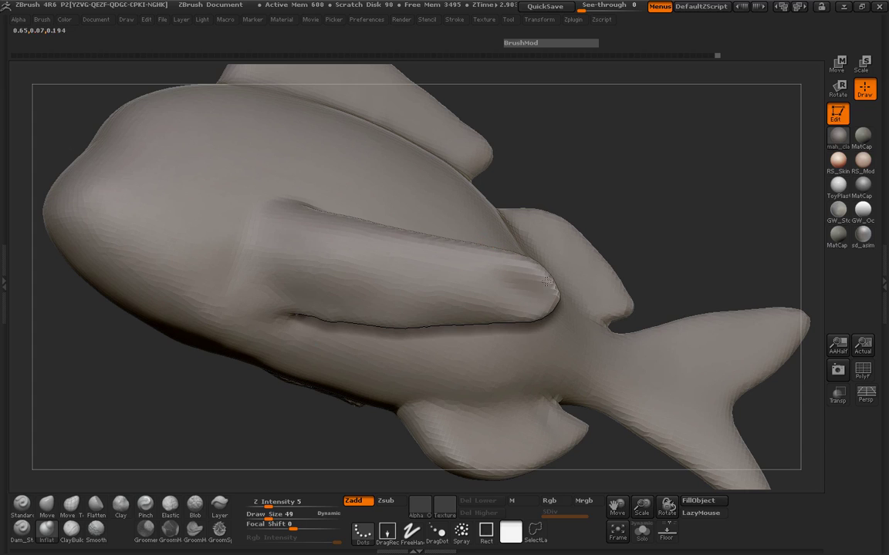
{"action": "left_click_drag", "start_coordinate": [527, 317], "coordinate": [422, 311]}
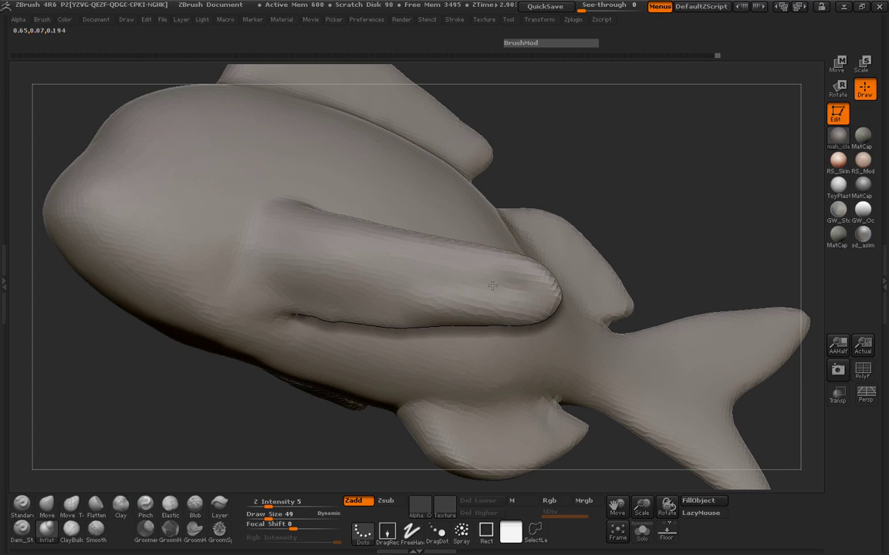
{"action": "left_click_drag", "start_coordinate": [492, 287], "coordinate": [481, 306], "text": "shift"}
Show the reference image over the side view and align the fish with it
{"action": "mouse_move", "coordinate": [332, 452]}
{"action": "left_mouse_down"}
{"action": "mouse_move", "coordinate": [312, 455]}
{"action": "mouse_move", "coordinate": [328, 385]}
{"action": "mouse_move", "coordinate": [307, 368]}
{"action": "left_mouse_up"}
{"action": "left_click_drag", "start_coordinate": [127, 220], "coordinate": [125, 253]}
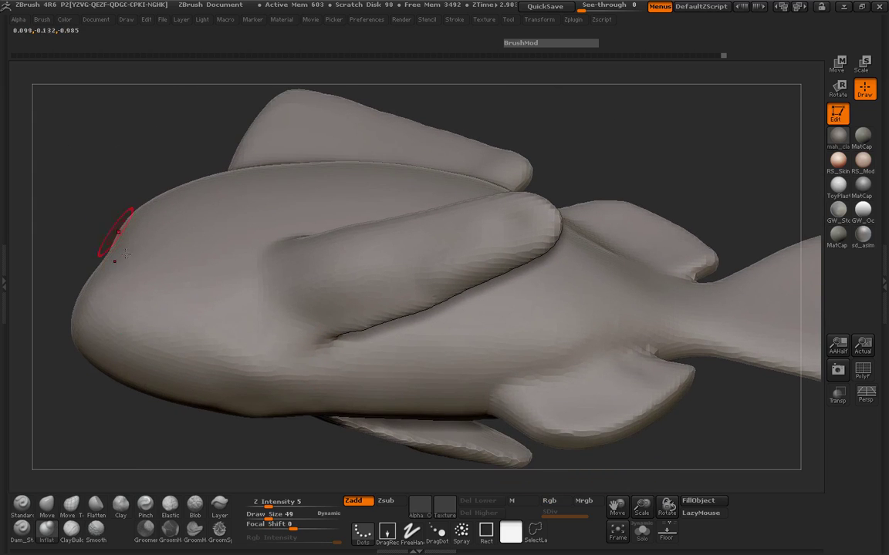
{"action": "key", "text": "space"}
{"action": "left_click_drag", "start_coordinate": [329, 368], "coordinate": [325, 369]}
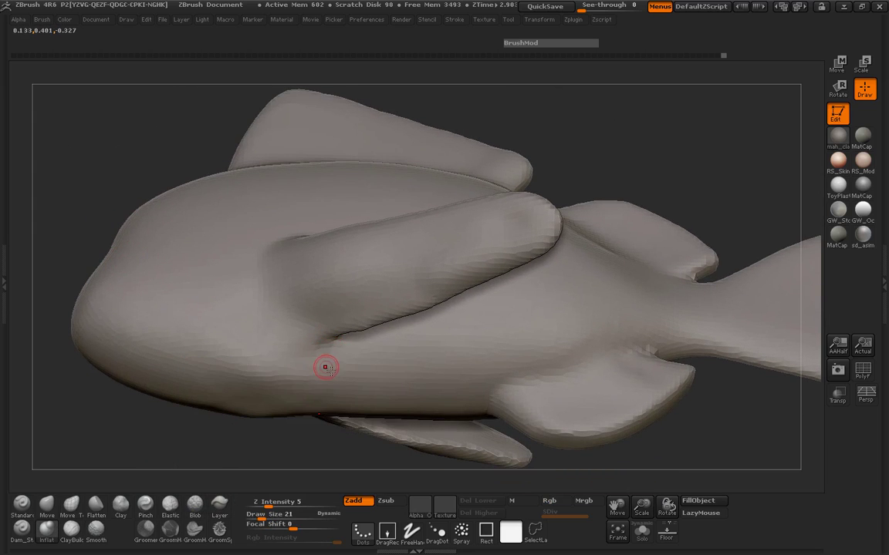
{"action": "left_click_drag", "start_coordinate": [123, 208], "coordinate": [309, 231]}
{"action": "left_click_drag", "start_coordinate": [550, 374], "coordinate": [382, 434]}
{"action": "key", "text": "shift+z"}
{"action": "key", "text": "z"}
{"action": "right_click_drag", "start_coordinate": [382, 433], "coordinate": [365, 420], "text": "ctrl"}
{"action": "left_click_drag", "start_coordinate": [365, 419], "coordinate": [349, 416]}
{"action": "right_click_drag", "start_coordinate": [350, 416], "coordinate": [379, 409], "text": "alt"}
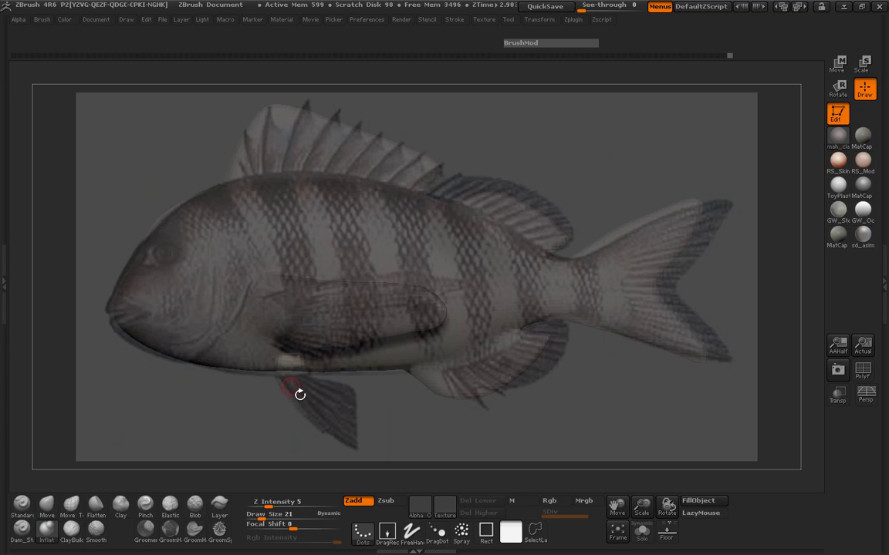
Pull a pelvic fin out of the belly along the reference using Move Topological with draw size 168
{"action": "left_click", "coordinate": [71, 503]}
{"action": "key", "text": "space"}
{"action": "mouse_move", "coordinate": [289, 365]}
{"action": "left_mouse_down"}
{"action": "mouse_move", "coordinate": [307, 366]}
{"action": "mouse_move", "coordinate": [296, 381]}
{"action": "left_mouse_up"}
{"action": "left_click_drag", "start_coordinate": [296, 417], "coordinate": [408, 476]}
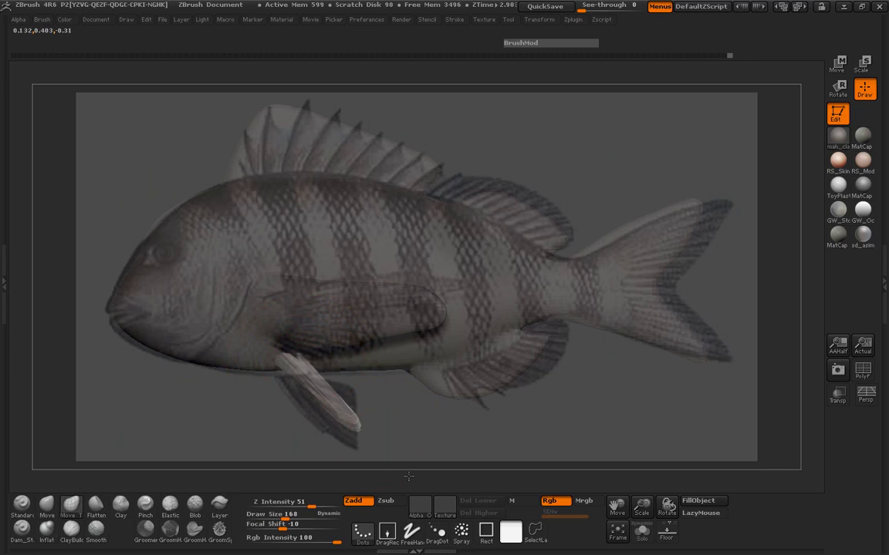
Widen and smooth the pelvic fin to match the reference outline, and remesh the stretched geometry with DynaMesh
{"action": "mouse_move", "coordinate": [346, 409]}
{"action": "left_mouse_down"}
{"action": "mouse_move", "coordinate": [361, 395]}
{"action": "mouse_move", "coordinate": [331, 442]}
{"action": "mouse_move", "coordinate": [361, 447]}
{"action": "mouse_move", "coordinate": [363, 398]}
{"action": "left_mouse_up"}
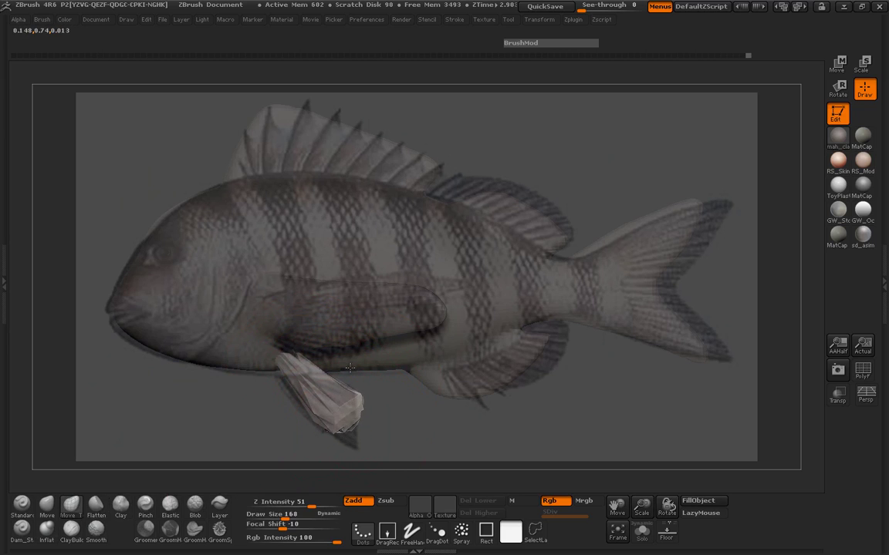
{"action": "left_click_drag", "start_coordinate": [354, 434], "coordinate": [367, 453]}
{"action": "left_click_drag", "start_coordinate": [367, 399], "coordinate": [358, 392]}
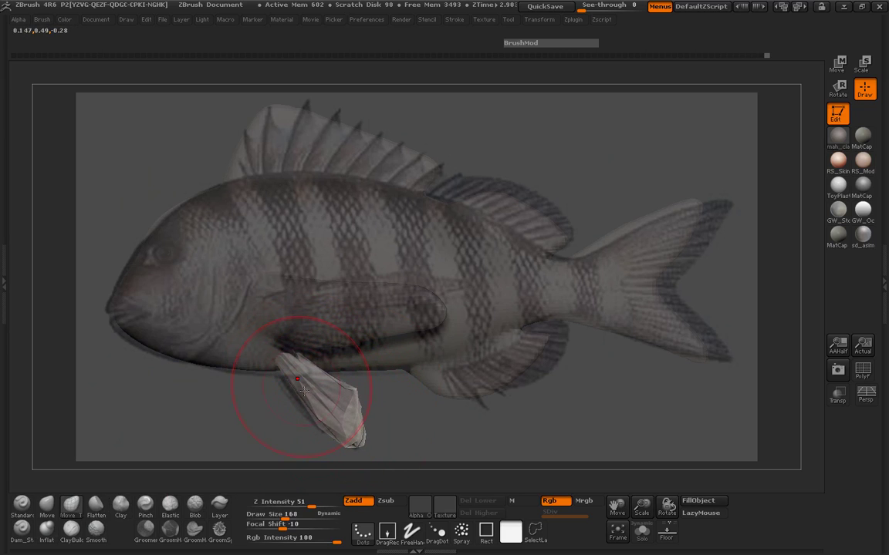
{"action": "left_click_drag", "start_coordinate": [294, 401], "coordinate": [392, 362]}
{"action": "mouse_move", "coordinate": [311, 334]}
{"action": "left_mouse_down"}
{"action": "mouse_move", "coordinate": [357, 327]}
{"action": "mouse_move", "coordinate": [354, 365]}
{"action": "mouse_move", "coordinate": [427, 386]}
{"action": "mouse_move", "coordinate": [357, 358]}
{"action": "mouse_move", "coordinate": [349, 305]}
{"action": "mouse_move", "coordinate": [408, 313]}
{"action": "mouse_move", "coordinate": [378, 305]}
{"action": "mouse_move", "coordinate": [357, 326]}
{"action": "left_mouse_up"}
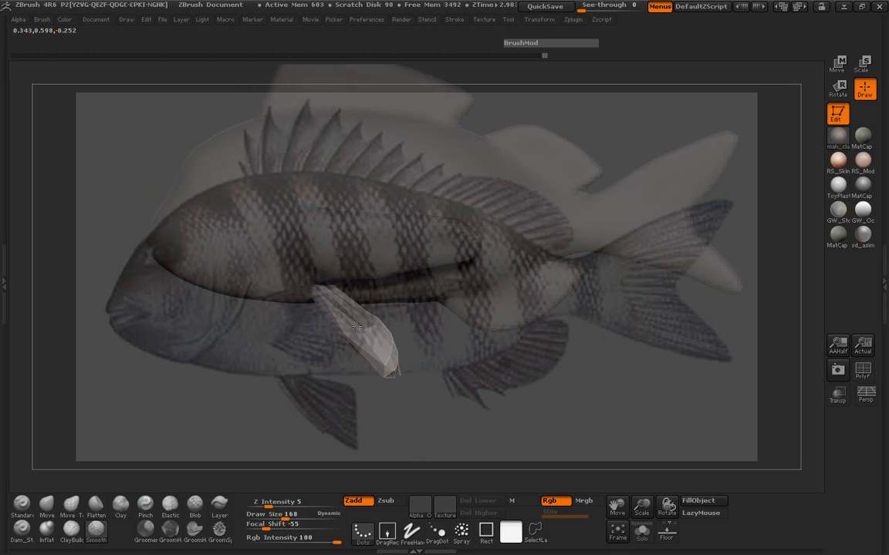
{"action": "left_click_drag", "start_coordinate": [290, 348], "coordinate": [245, 419], "text": "alt"}
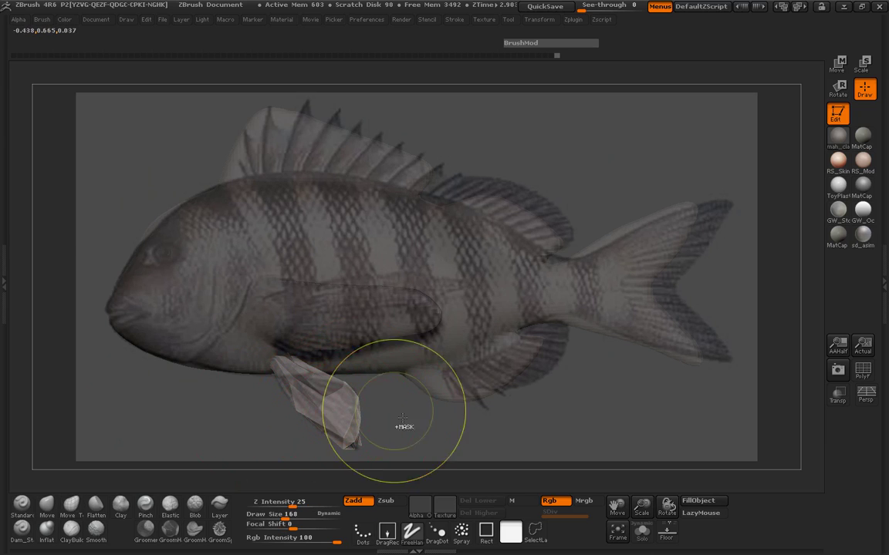
{"action": "left_click_drag", "start_coordinate": [403, 427], "coordinate": [372, 432], "text": "ctrl"}
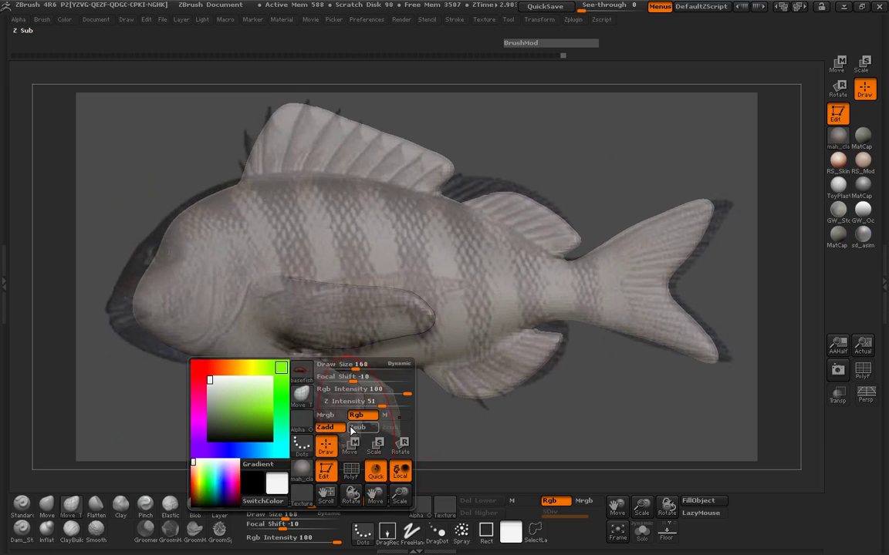
Set the brush to Zsub with focal shift -36 and draw size 97, and refine and smooth the pelvic fins
{"action": "left_click", "coordinate": [351, 429]}
{"action": "left_click_drag", "start_coordinate": [354, 378], "coordinate": [345, 377]}
{"action": "left_click_drag", "start_coordinate": [356, 367], "coordinate": [359, 368]}
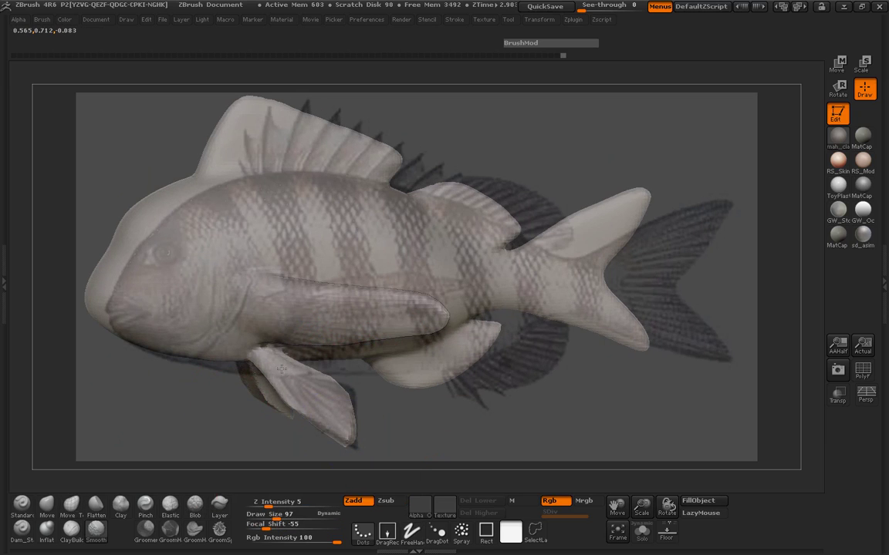
{"action": "left_click_drag", "start_coordinate": [281, 369], "coordinate": [272, 350], "text": "shift"}
{"action": "mouse_move", "coordinate": [440, 421]}
{"action": "left_mouse_down"}
{"action": "mouse_move", "coordinate": [285, 404]}
{"action": "mouse_move", "coordinate": [216, 421]}
{"action": "left_mouse_up"}
{"action": "left_click_drag", "start_coordinate": [338, 425], "coordinate": [372, 419], "text": "shift"}
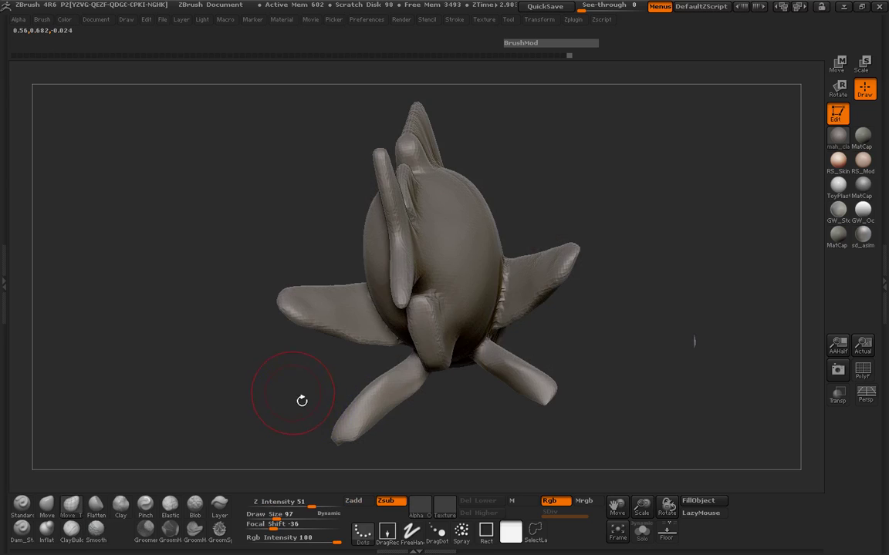
{"action": "left_click_drag", "start_coordinate": [301, 400], "coordinate": [202, 345]}
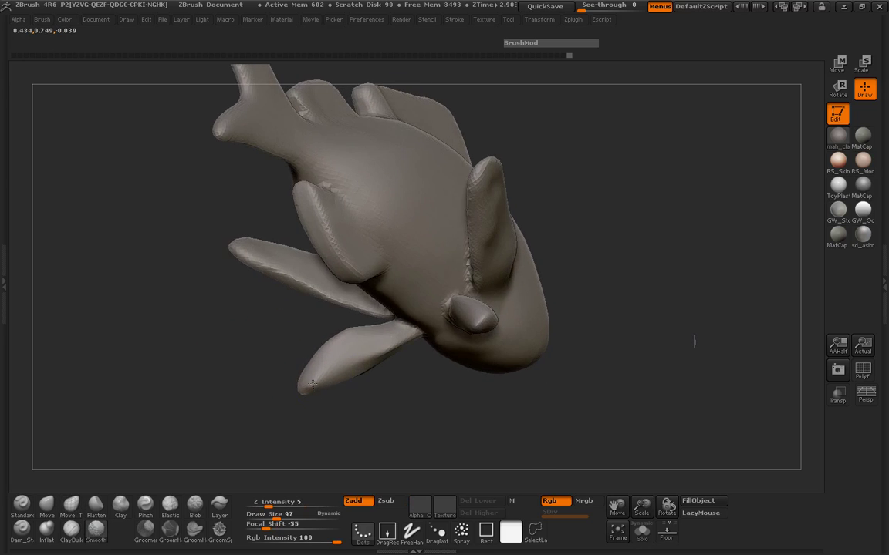
{"action": "left_click_drag", "start_coordinate": [311, 390], "coordinate": [363, 368]}
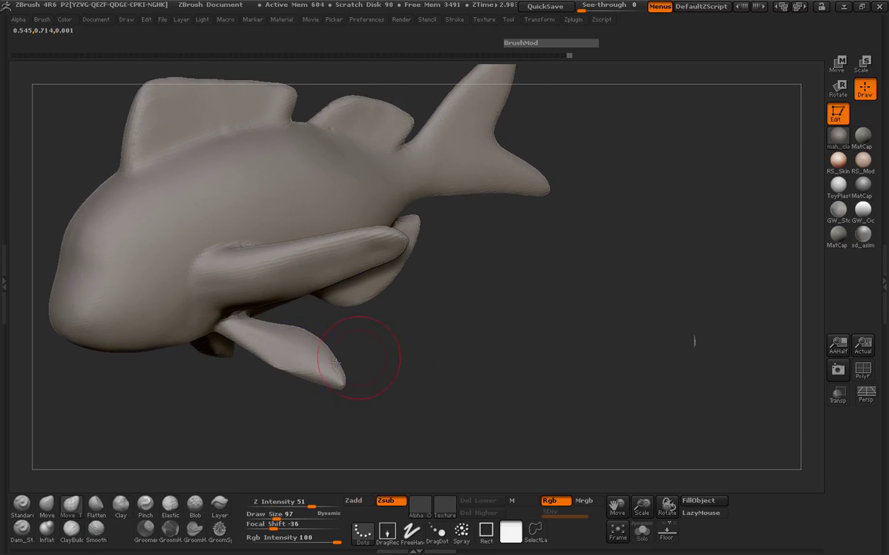
Reshape the pelvic fin bases from below with draw size 135 and focal shift 0
{"action": "mouse_move", "coordinate": [205, 402]}
{"action": "left_mouse_down"}
{"action": "mouse_move", "coordinate": [262, 362]}
{"action": "mouse_move", "coordinate": [460, 343]}
{"action": "mouse_move", "coordinate": [472, 270]}
{"action": "mouse_move", "coordinate": [456, 282]}
{"action": "left_mouse_up"}
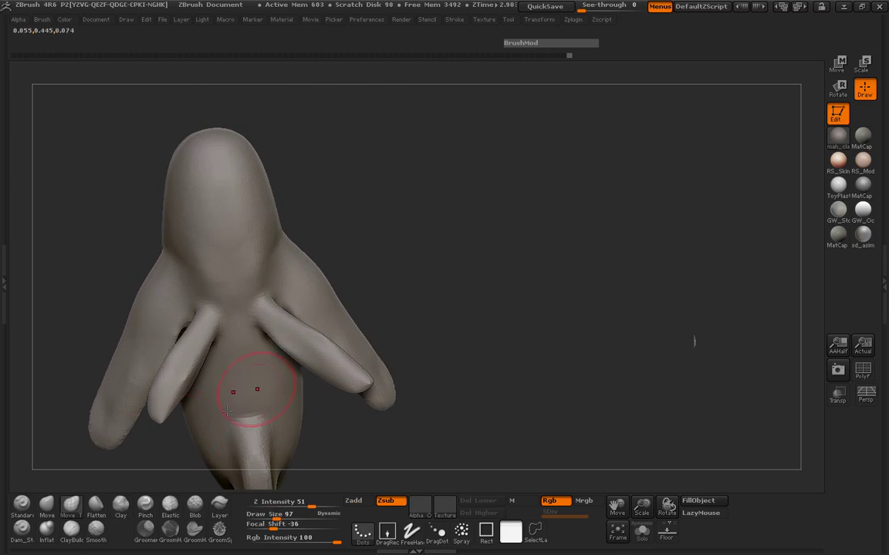
{"action": "key", "text": "space"}
{"action": "mouse_move", "coordinate": [262, 308]}
{"action": "left_mouse_down"}
{"action": "mouse_move", "coordinate": [279, 308]}
{"action": "mouse_move", "coordinate": [284, 318]}
{"action": "mouse_move", "coordinate": [261, 311]}
{"action": "mouse_move", "coordinate": [269, 323]}
{"action": "left_mouse_up"}
{"action": "key", "text": "space"}
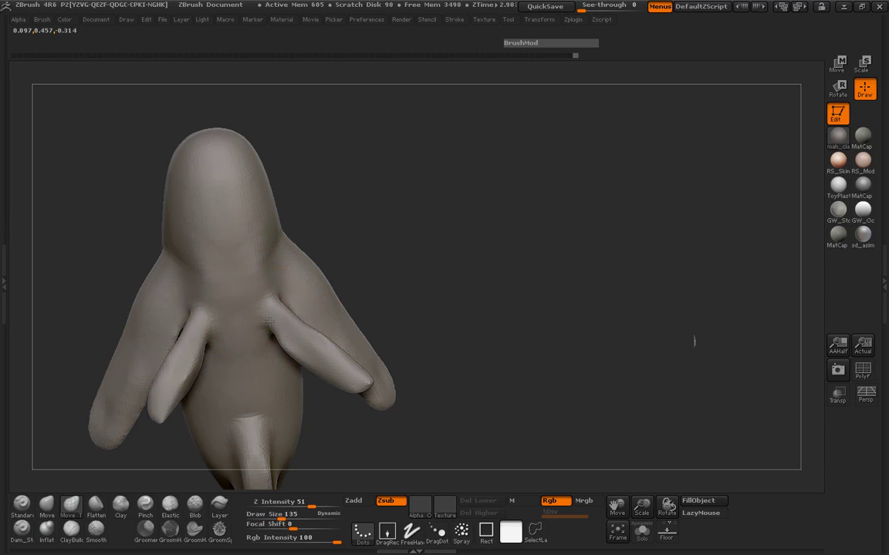
{"action": "left_click_drag", "start_coordinate": [417, 283], "coordinate": [324, 278]}
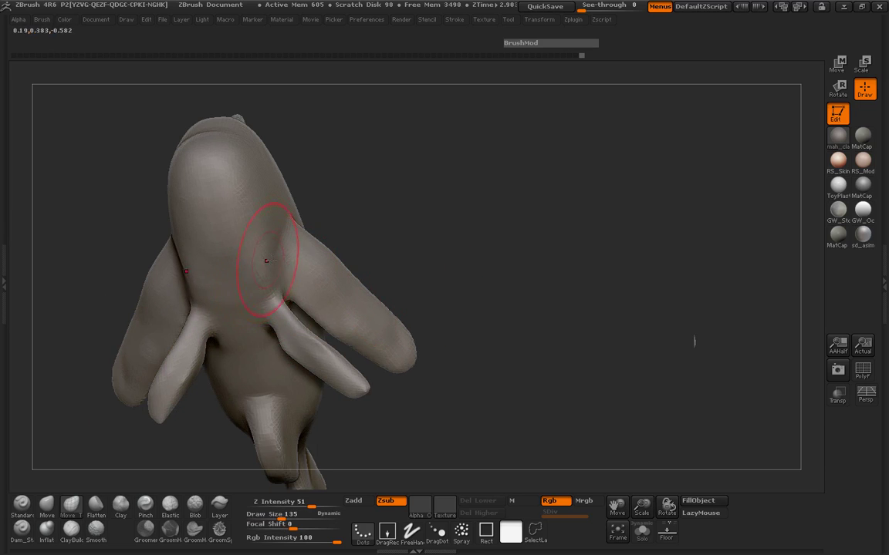
{"action": "mouse_move", "coordinate": [359, 220]}
{"action": "left_mouse_down"}
{"action": "mouse_move", "coordinate": [253, 260]}
{"action": "mouse_move", "coordinate": [224, 242]}
{"action": "left_mouse_up"}
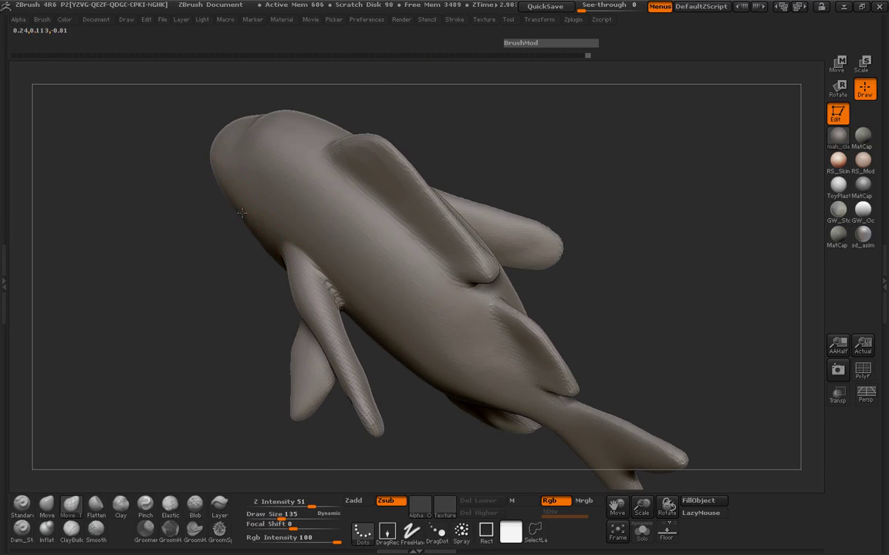
{"action": "mouse_move", "coordinate": [204, 193]}
{"action": "left_mouse_down"}
{"action": "mouse_move", "coordinate": [156, 192]}
{"action": "mouse_move", "coordinate": [357, 206]}
{"action": "mouse_move", "coordinate": [351, 240]}
{"action": "mouse_move", "coordinate": [381, 274]}
{"action": "mouse_move", "coordinate": [427, 274]}
{"action": "mouse_move", "coordinate": [506, 317]}
{"action": "mouse_move", "coordinate": [347, 324]}
{"action": "left_mouse_up"}
Reshape and smooth the lower head and throat in front of the pelvic fins
{"action": "left_click_drag", "start_coordinate": [345, 362], "coordinate": [398, 345]}
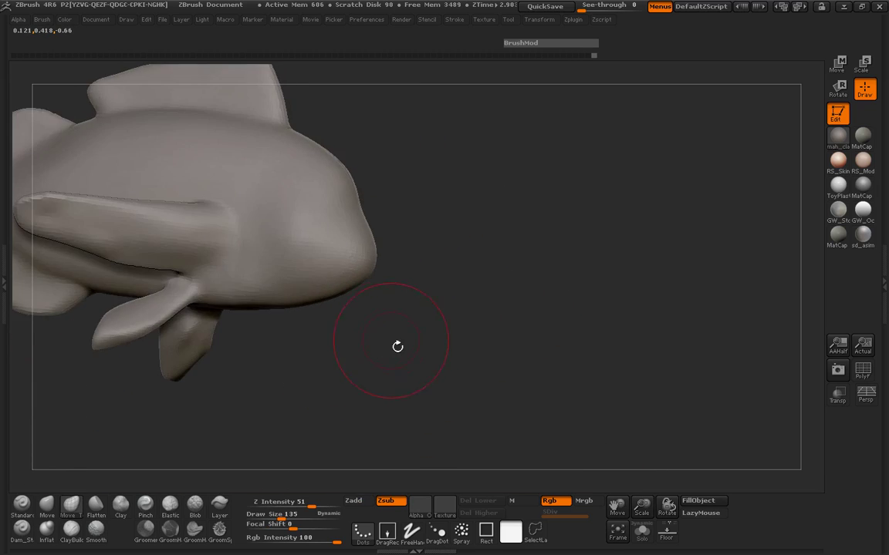
{"action": "left_click_drag", "start_coordinate": [311, 304], "coordinate": [291, 295]}
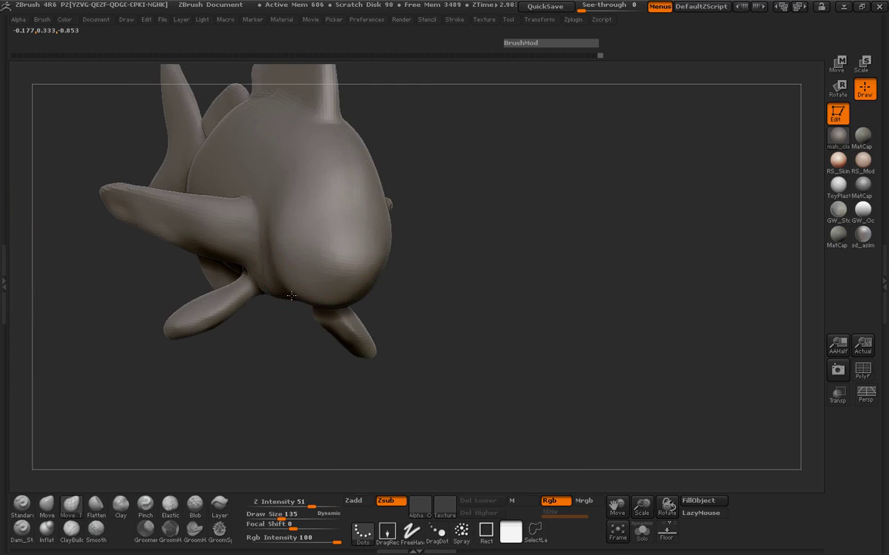
{"action": "left_click_drag", "start_coordinate": [393, 315], "coordinate": [456, 307]}
{"action": "mouse_move", "coordinate": [288, 278]}
{"action": "left_mouse_down", "text": "shift"}
{"action": "mouse_move", "coordinate": [271, 264]}
{"action": "mouse_move", "coordinate": [292, 276]}
{"action": "left_mouse_up", "text": "shift"}
{"action": "mouse_move", "coordinate": [359, 318]}
{"action": "left_mouse_down"}
{"action": "mouse_move", "coordinate": [309, 304]}
{"action": "mouse_move", "coordinate": [230, 313]}
{"action": "mouse_move", "coordinate": [295, 288]}
{"action": "left_mouse_up"}
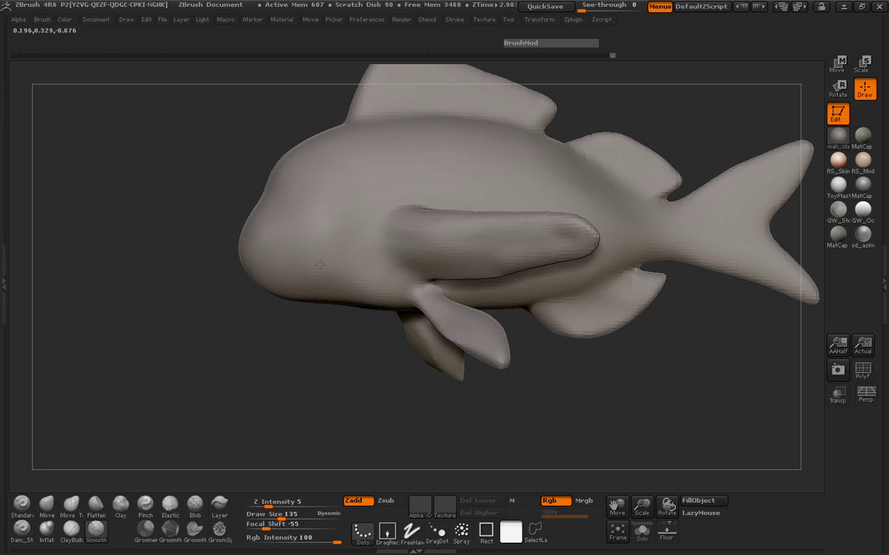
Adjust the body around the pectoral and pelvic fin bases with draw size 302, and smooth it with draw size 191
{"action": "left_click_drag", "start_coordinate": [185, 274], "coordinate": [516, 299]}
{"action": "mouse_move", "coordinate": [526, 266]}
{"action": "left_mouse_down", "text": "alt"}
{"action": "mouse_move", "coordinate": [538, 397]}
{"action": "mouse_move", "coordinate": [509, 373]}
{"action": "left_mouse_up", "text": "alt"}
{"action": "key", "text": "space"}
{"action": "left_click_drag", "start_coordinate": [360, 311], "coordinate": [408, 313]}
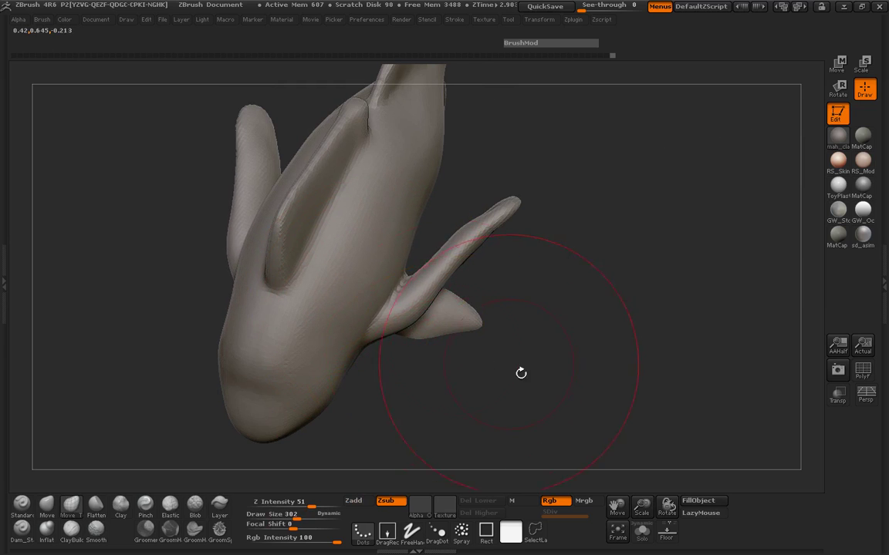
{"action": "left_click_drag", "start_coordinate": [520, 317], "coordinate": [431, 310]}
{"action": "left_click_drag", "start_coordinate": [368, 309], "coordinate": [378, 314]}
{"action": "left_click_drag", "start_coordinate": [452, 300], "coordinate": [368, 300]}
{"action": "key", "text": "space"}
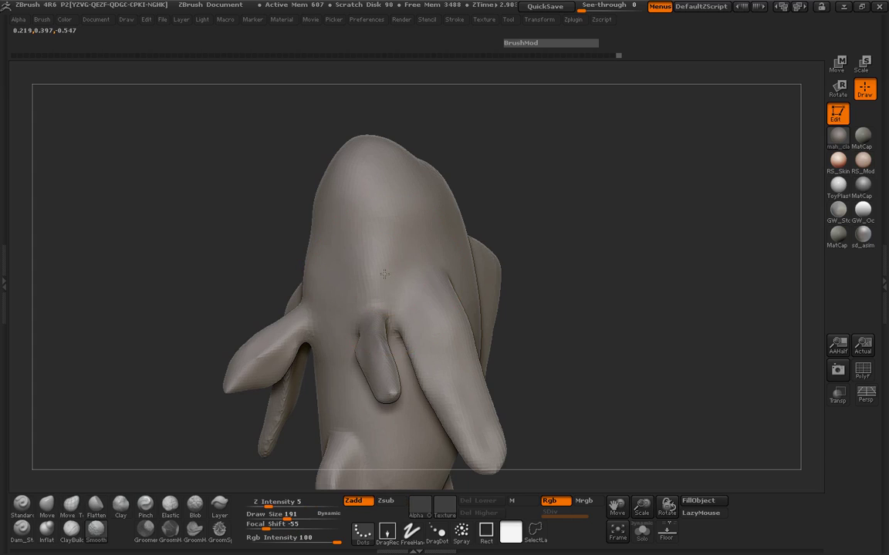
Save the fish tool as SheepheadDyna in the Fish 3 folder
{"action": "mouse_move", "coordinate": [228, 243]}
{"action": "left_mouse_down"}
{"action": "mouse_move", "coordinate": [256, 353]}
{"action": "mouse_move", "coordinate": [549, 300]}
{"action": "mouse_move", "coordinate": [445, 362]}
{"action": "mouse_move", "coordinate": [284, 393]}
{"action": "mouse_move", "coordinate": [618, 392]}
{"action": "left_mouse_up"}
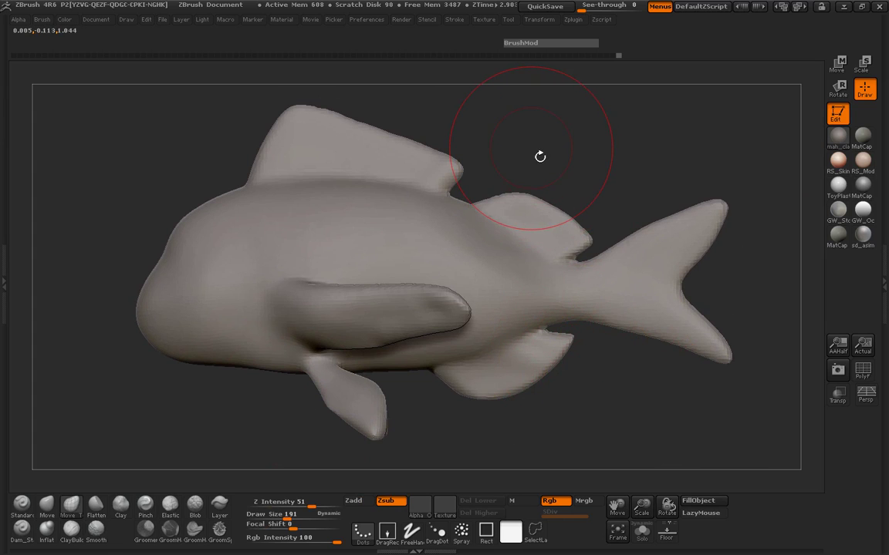
{"action": "left_click", "coordinate": [508, 19]}
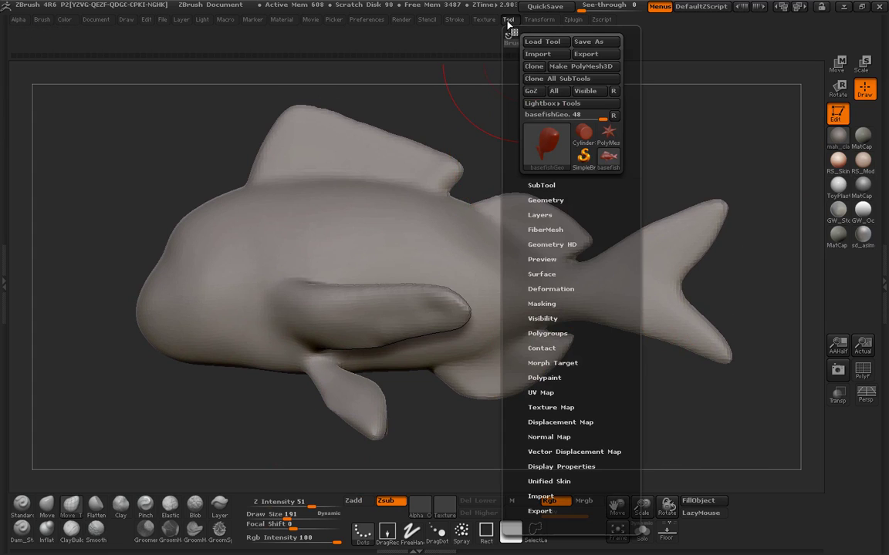
{"action": "left_click", "coordinate": [594, 42]}
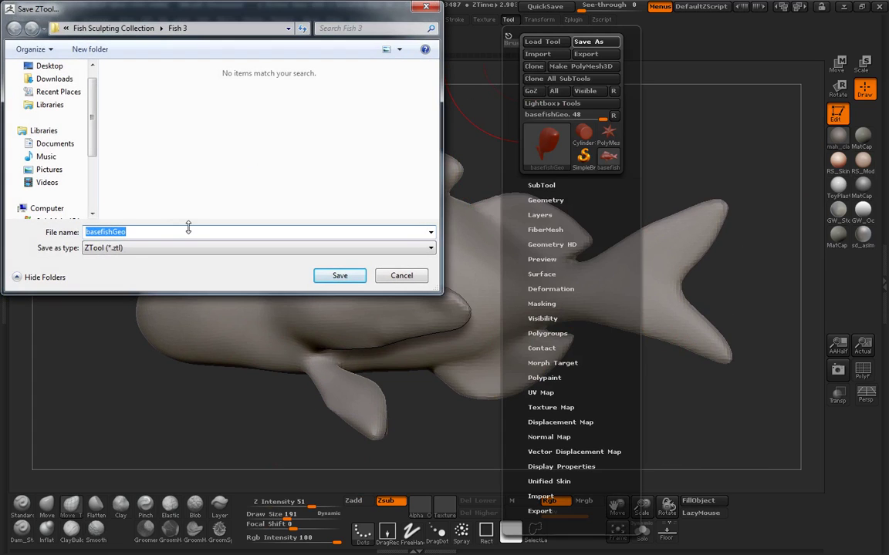
{"action": "type", "text": "Sheephea"}
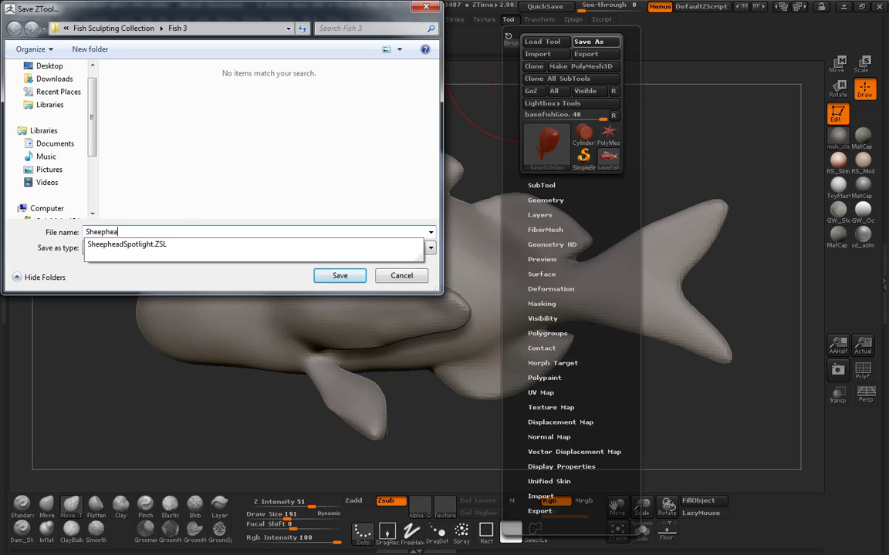
{"action": "type", "text": "dDyna"}
{"action": "key", "text": "Return"}
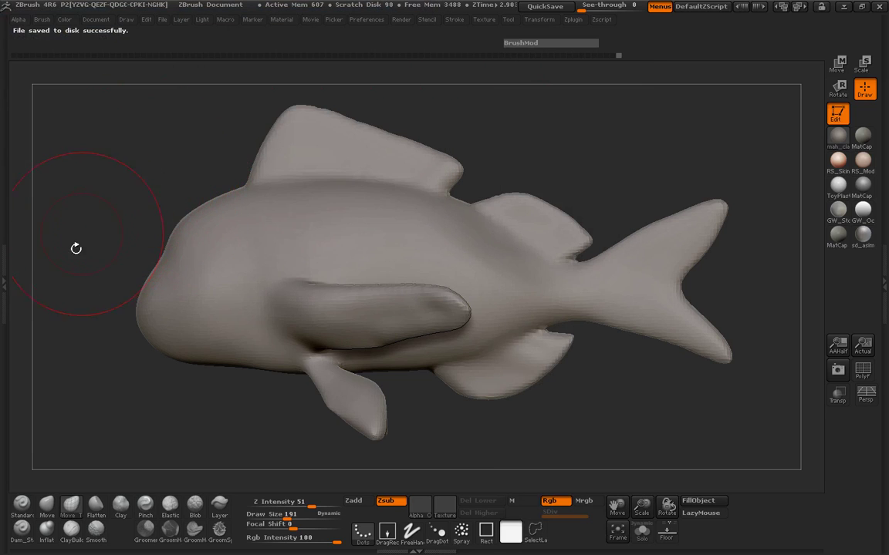
Turn off DynaMesh and its Project option in the fish tool's geometry settings
{"action": "left_click", "coordinate": [4, 231]}
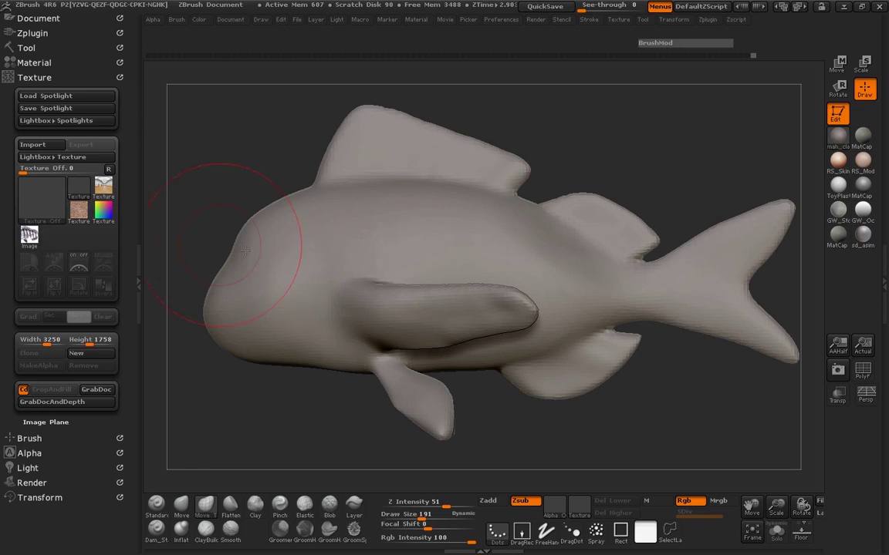
{"action": "left_click", "coordinate": [31, 78]}
{"action": "left_click", "coordinate": [26, 48]}
{"action": "scroll", "coordinate": [77, 240], "scroll_direction": "down", "scroll_amount": 3}
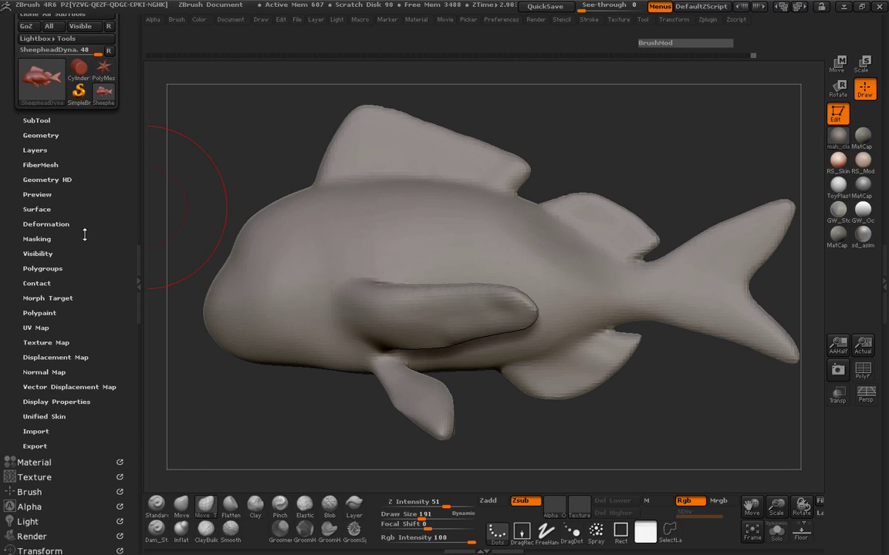
{"action": "scroll", "coordinate": [84, 235], "scroll_direction": "up", "scroll_amount": 1}
{"action": "left_click", "coordinate": [42, 144]}
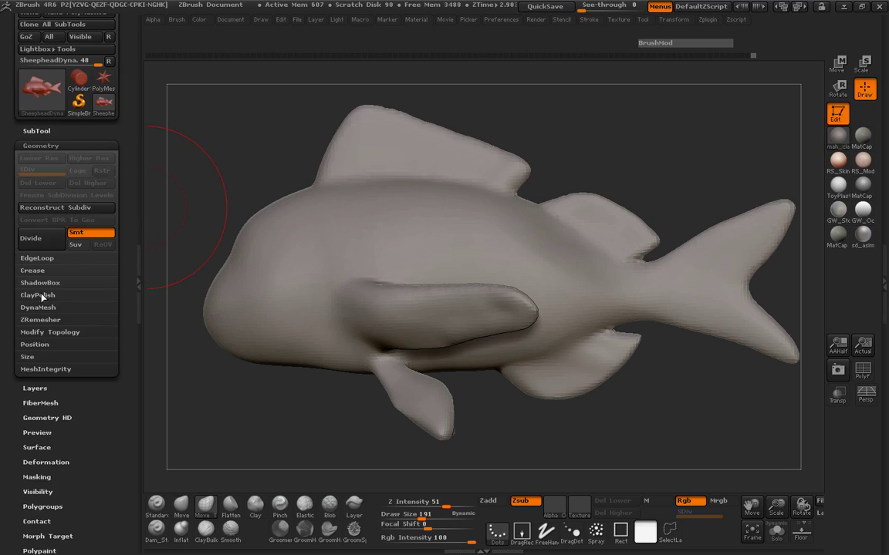
{"action": "left_click", "coordinate": [38, 308]}
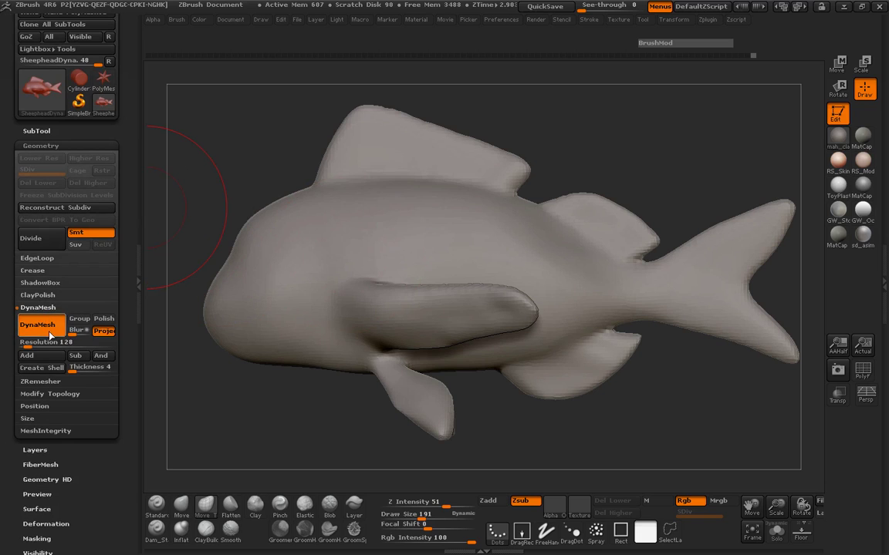
{"action": "left_click", "coordinate": [105, 330]}
{"action": "scroll", "coordinate": [58, 311], "scroll_direction": "down", "scroll_amount": 3}
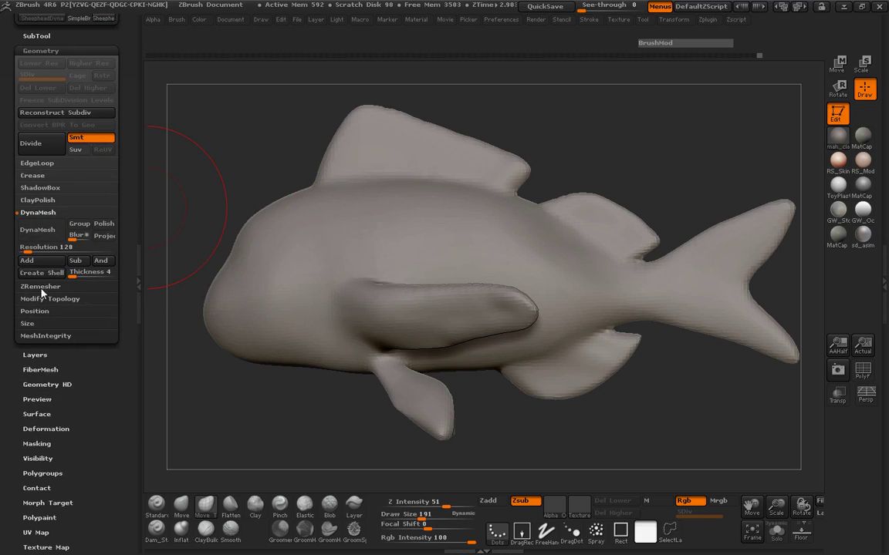
Remesh the fish with ZRemesher at a target polygon count of 100 and display its polygon wireframe
{"action": "left_click", "coordinate": [40, 287]}
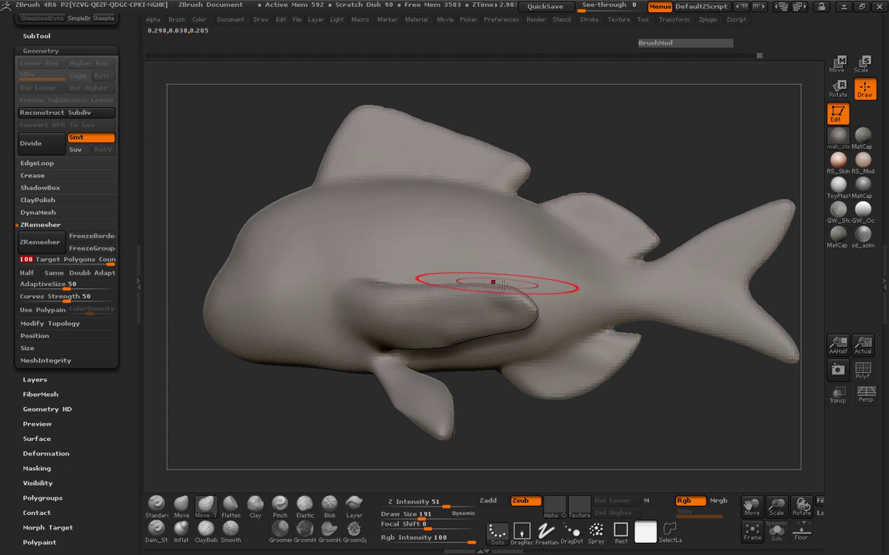
{"action": "left_click", "coordinate": [47, 250]}
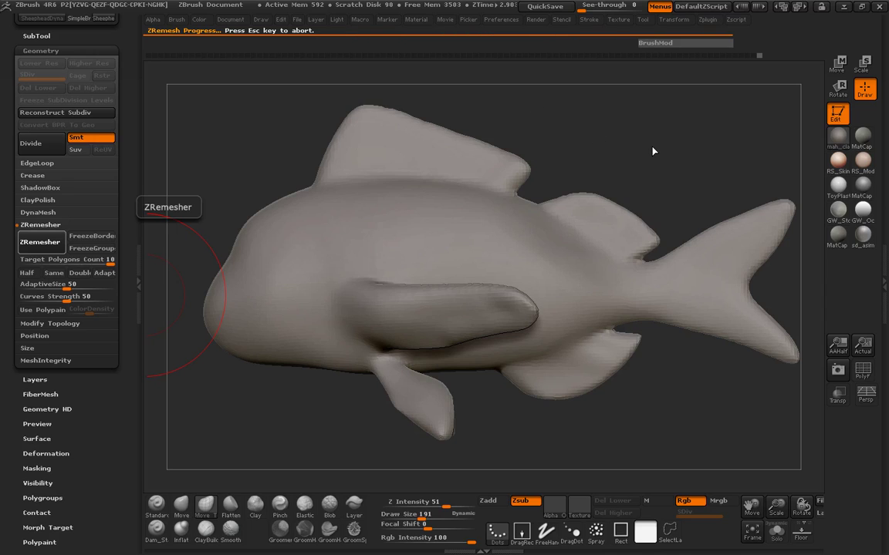
{"action": "left_click", "coordinate": [862, 370]}
{"action": "left_click_drag", "start_coordinate": [674, 158], "coordinate": [677, 158]}
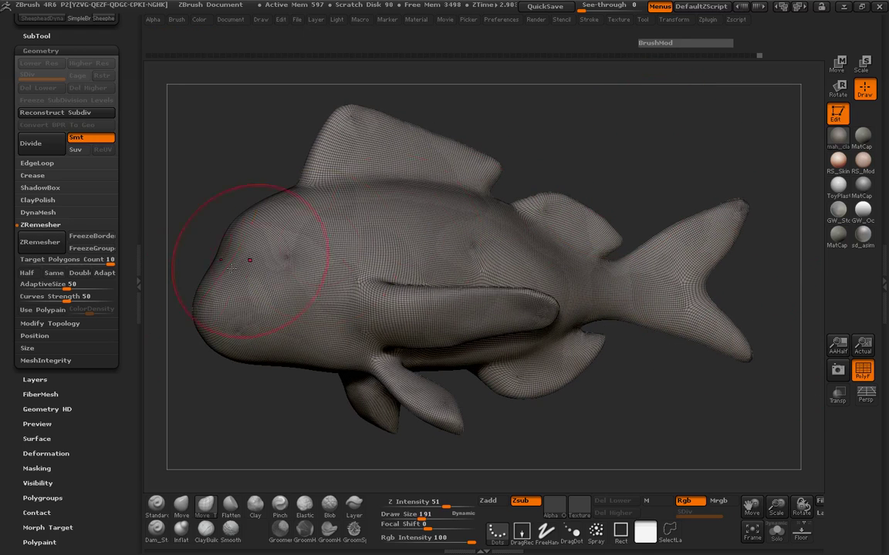
Reduce the fish's mesh density by running ZRemesher twice with the Half option
{"action": "left_click", "coordinate": [30, 274]}
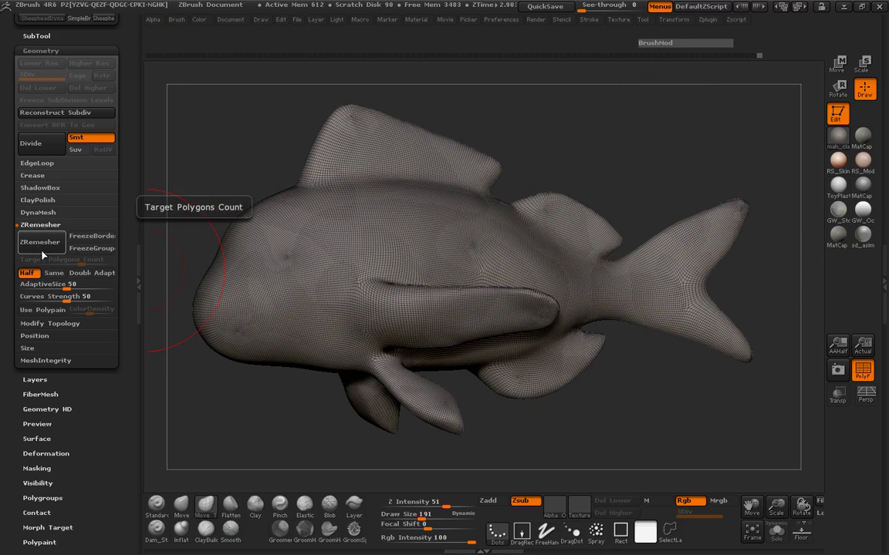
{"action": "left_click", "coordinate": [40, 243]}
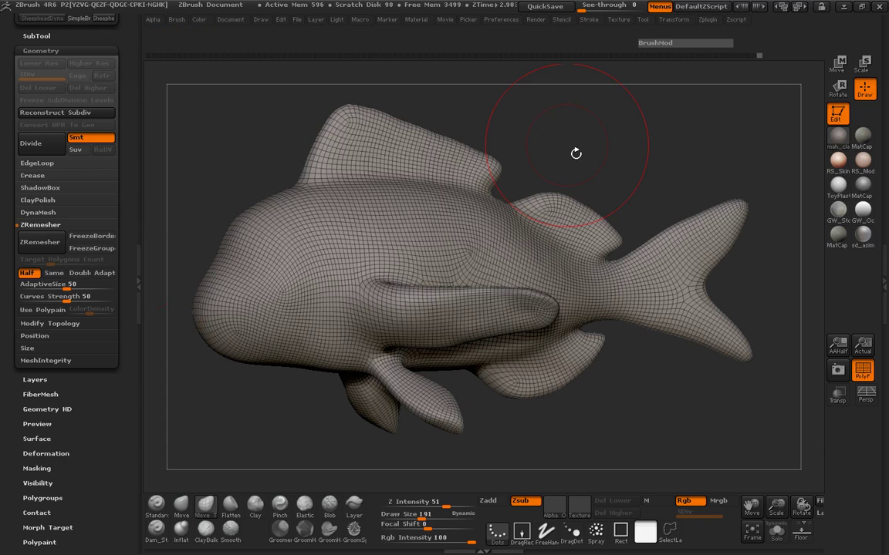
{"action": "left_click", "coordinate": [39, 242]}
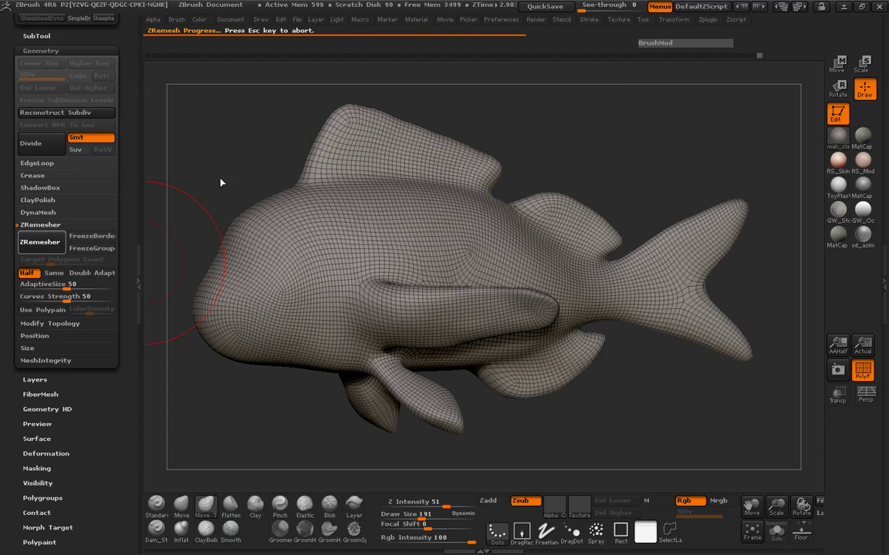
{"action": "left_click_drag", "start_coordinate": [226, 176], "coordinate": [370, 169]}
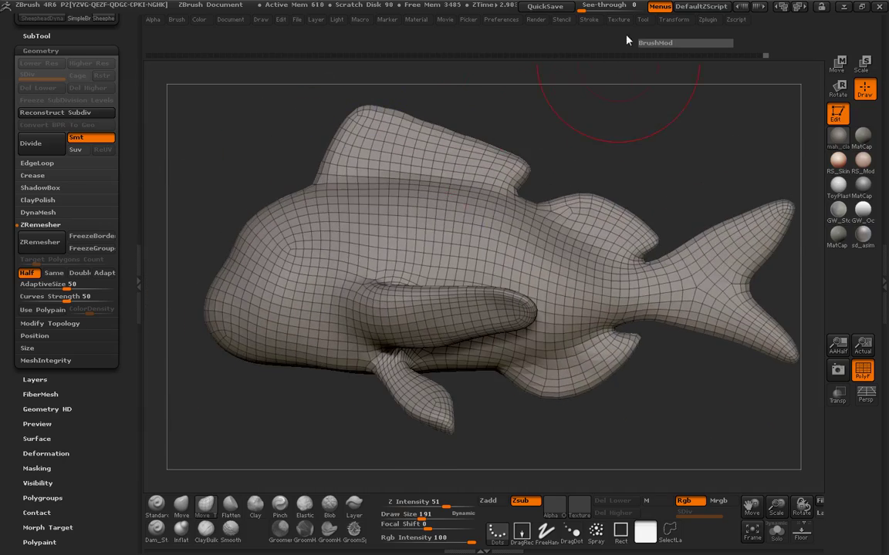
Save the remeshed fish tool as SheepHeadBaseGeo in the Fish 3 folder and hide the side tray
{"action": "left_click", "coordinate": [645, 21]}
{"action": "left_click", "coordinate": [719, 43]}
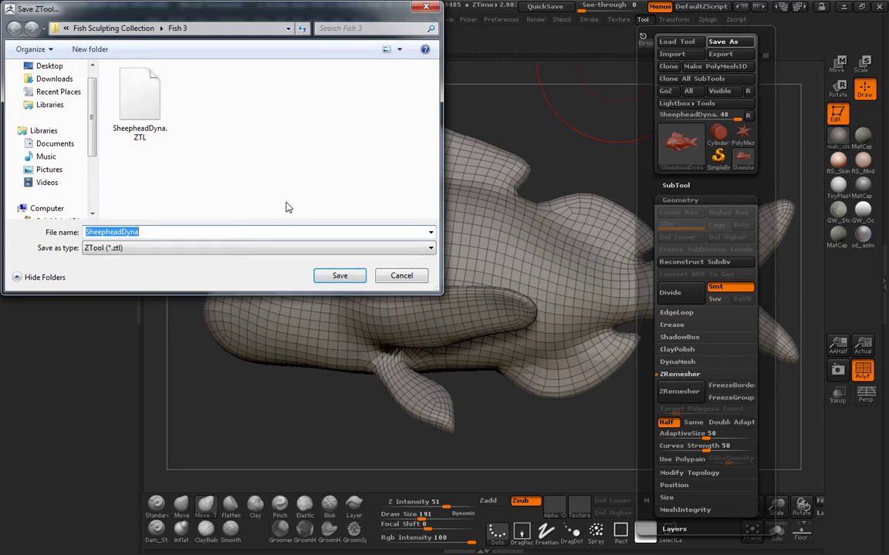
{"action": "type", "text": "Sheep"}
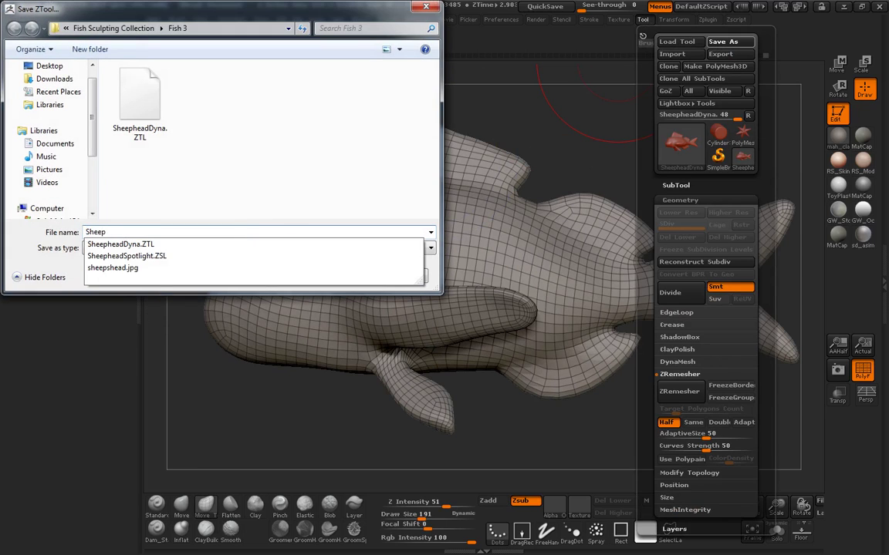
{"action": "type", "text": "HeadBaseGeo"}
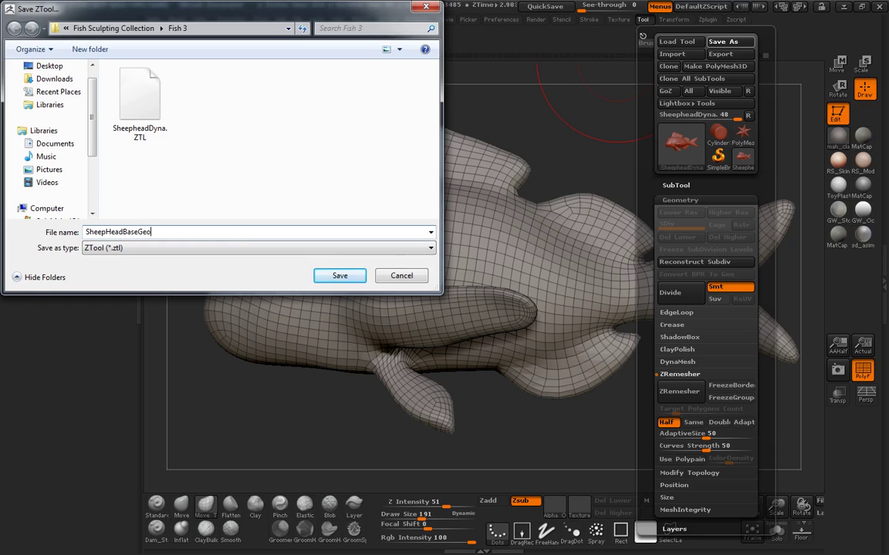
{"action": "key", "text": "Return"}
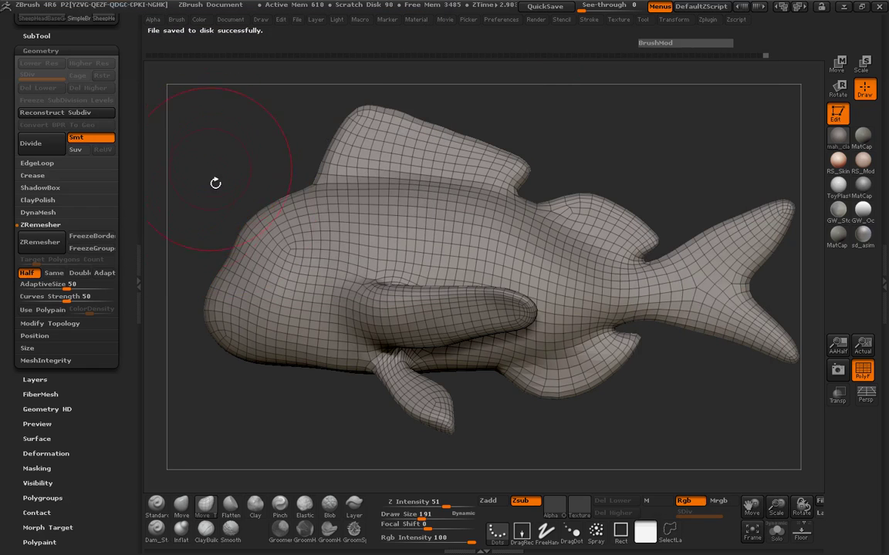
{"action": "left_click", "coordinate": [140, 249]}
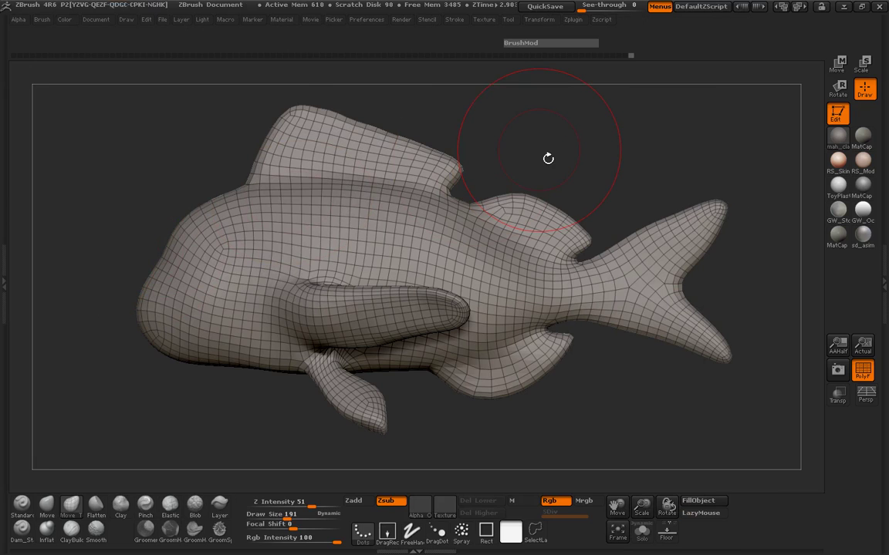
{"action": "mouse_move", "coordinate": [548, 158]}
{"action": "left_mouse_down"}
{"action": "mouse_move", "coordinate": [601, 164]}
{"action": "mouse_move", "coordinate": [557, 178]}
{"action": "mouse_move", "coordinate": [374, 185]}
{"action": "left_mouse_up"}
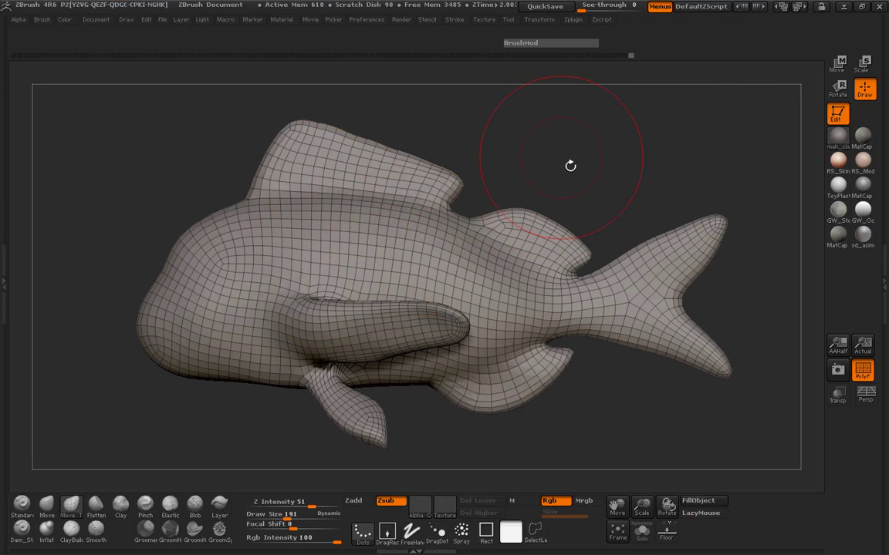
{"action": "mouse_move", "coordinate": [571, 166]}
{"action": "left_mouse_down"}
{"action": "mouse_move", "coordinate": [565, 202]}
{"action": "mouse_move", "coordinate": [577, 254]}
{"action": "mouse_move", "coordinate": [601, 293]}
{"action": "mouse_move", "coordinate": [597, 248]}
{"action": "mouse_move", "coordinate": [573, 302]}
{"action": "mouse_move", "coordinate": [402, 262]}
{"action": "left_mouse_up"}
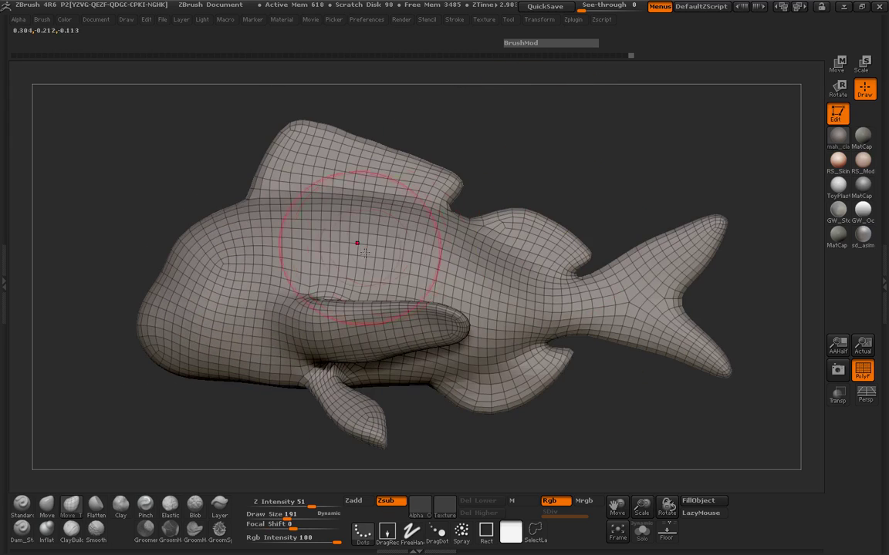